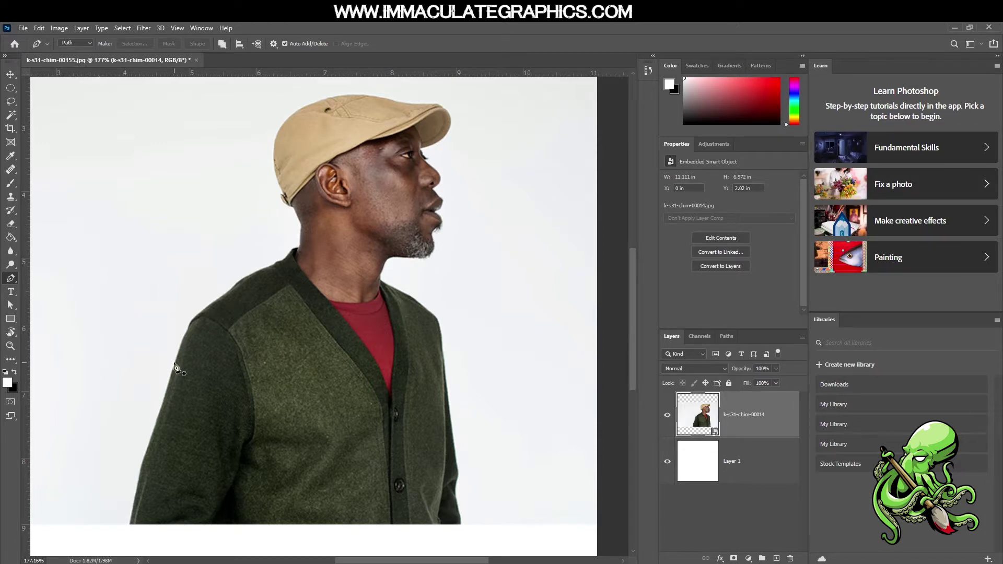
Start a Pen tool path just below the bottom of the near sleeve and trace its outer edge up to the shoulder
scroll(146, 444, "down", 3)
scroll(134, 472, "up", 3)
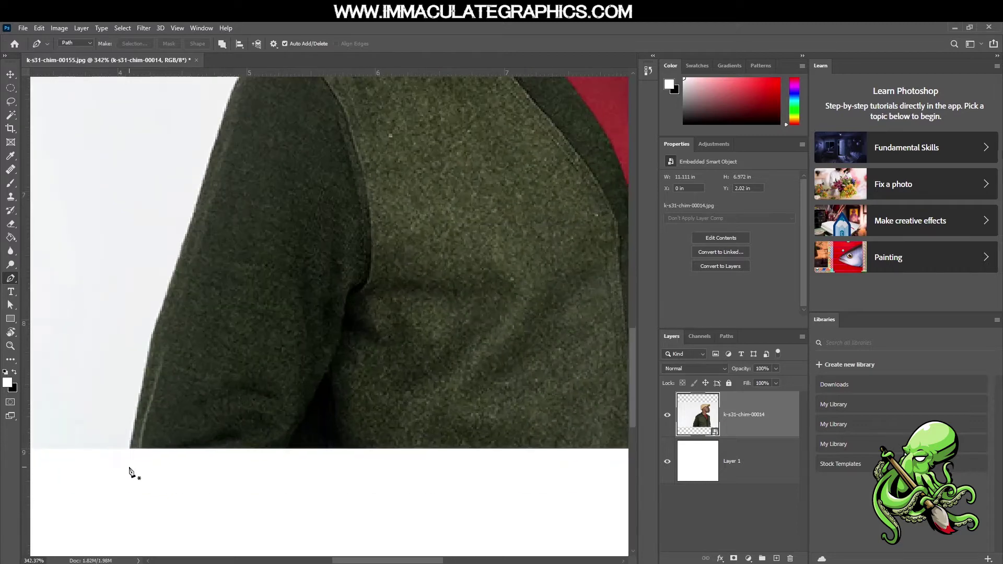
left_click(128, 454)
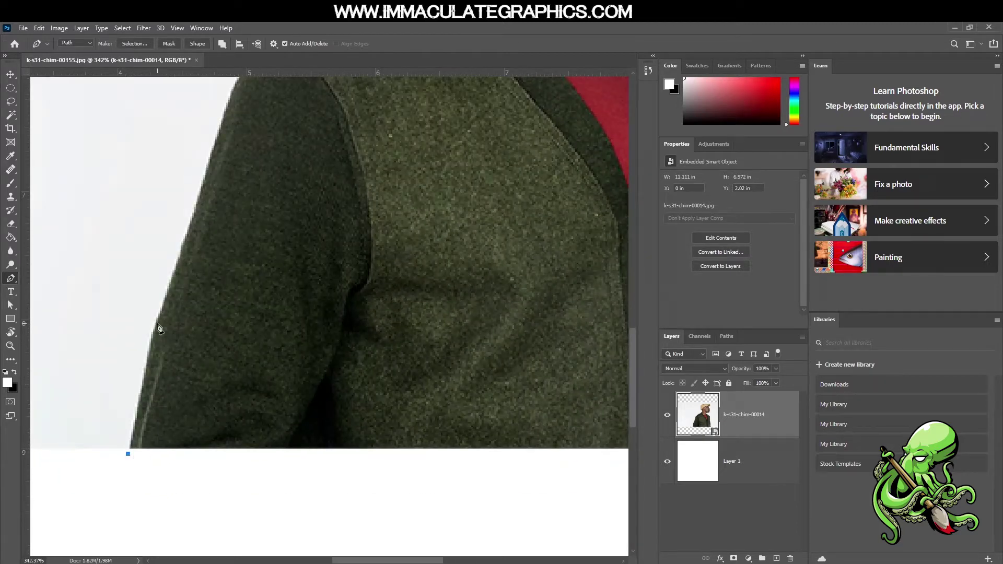
left_click_drag(162, 312, 178, 258)
left_click_drag(242, 236, 164, 364)
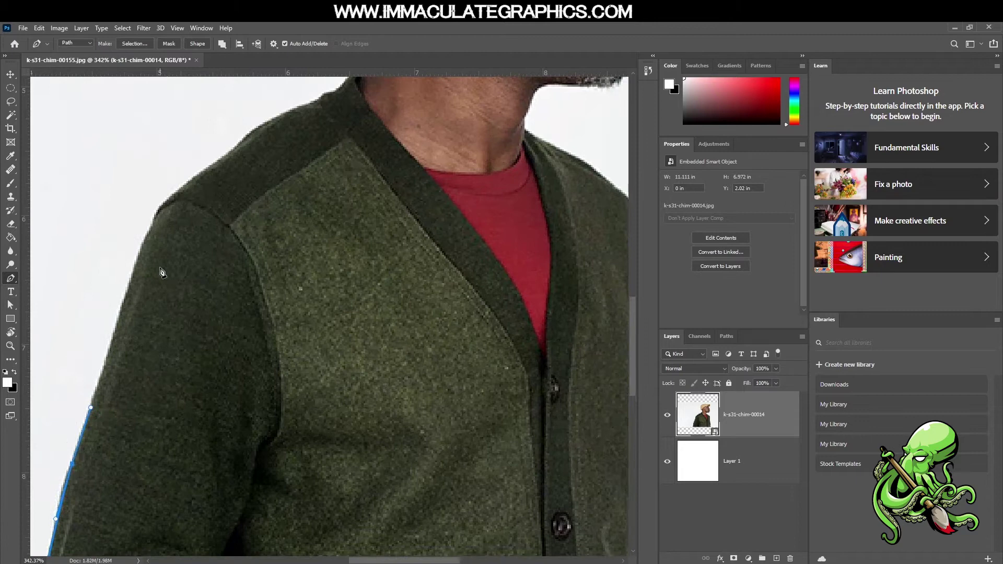
left_click(156, 222)
mouse_move(156, 221)
left_mouse_down()
mouse_move(170, 206)
mouse_move(155, 214)
left_mouse_up()
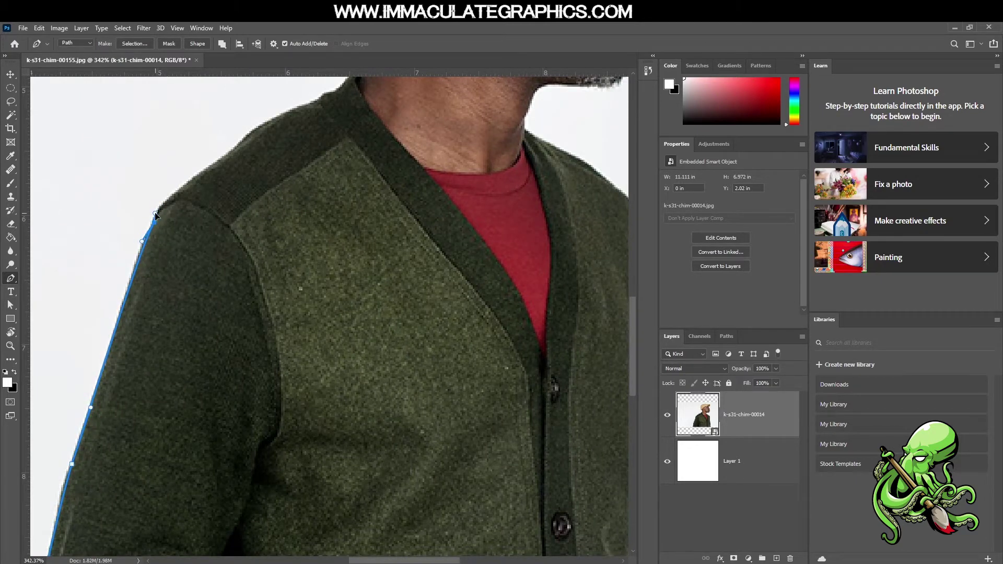
Continue the path along the top of the near shoulder to the back of the cardigan collar
left_click_drag(212, 165, 232, 152)
left_click(247, 136)
left_click_drag(309, 121, 261, 230)
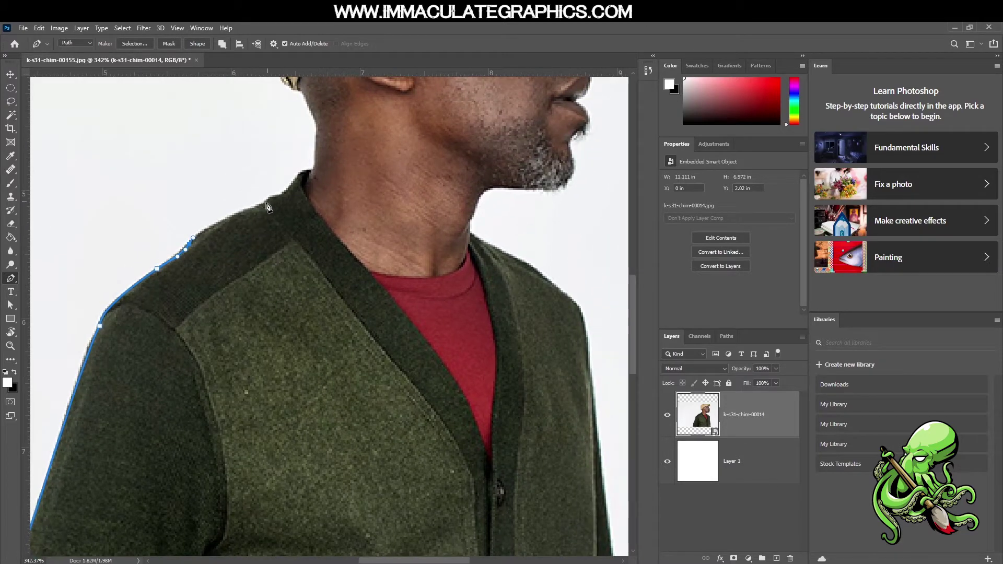
left_click(261, 204)
left_click(234, 213)
left_click(288, 195)
mouse_move(291, 198)
left_mouse_down()
mouse_move(269, 197)
mouse_move(291, 202)
left_mouse_up()
Trace around the collar tip and up the back of the neck to the lower rear edge of the cap
left_click_drag(311, 168, 351, 265)
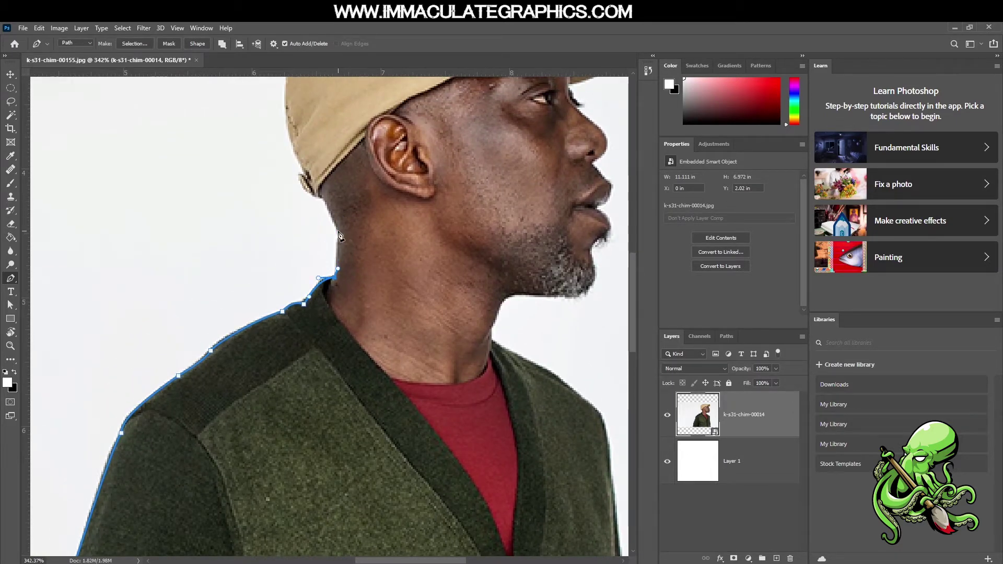
left_click(338, 223)
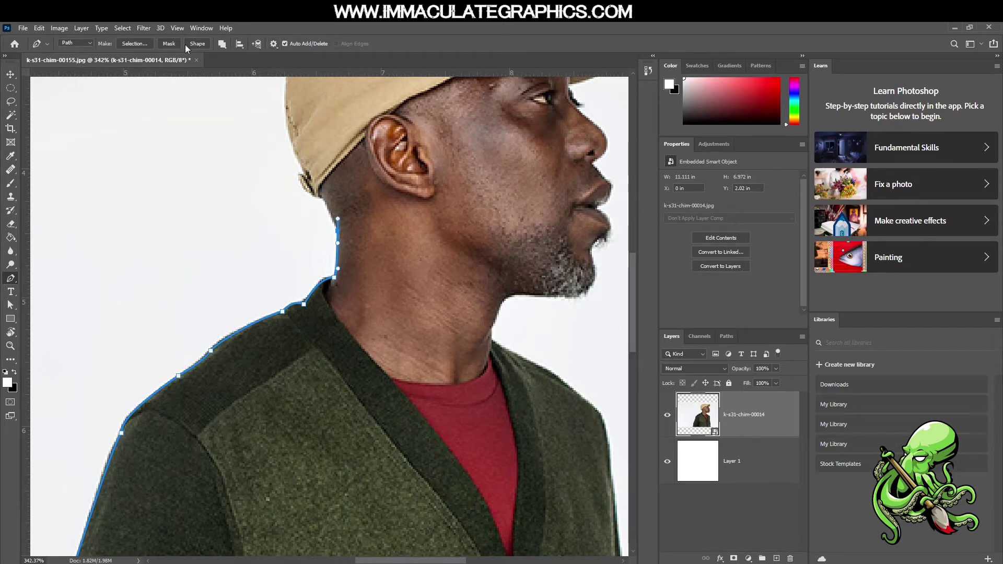
left_click(273, 43)
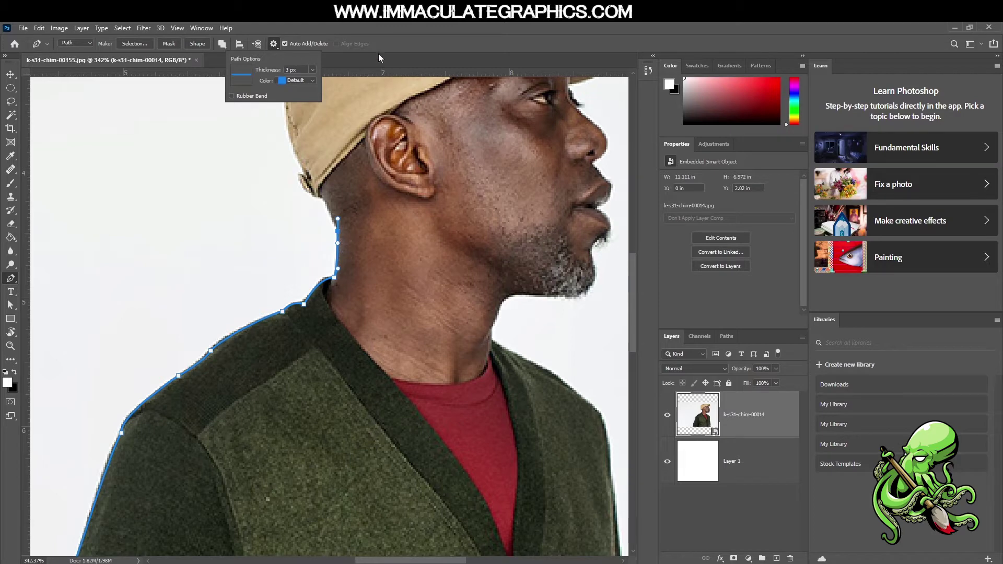
left_click(319, 184)
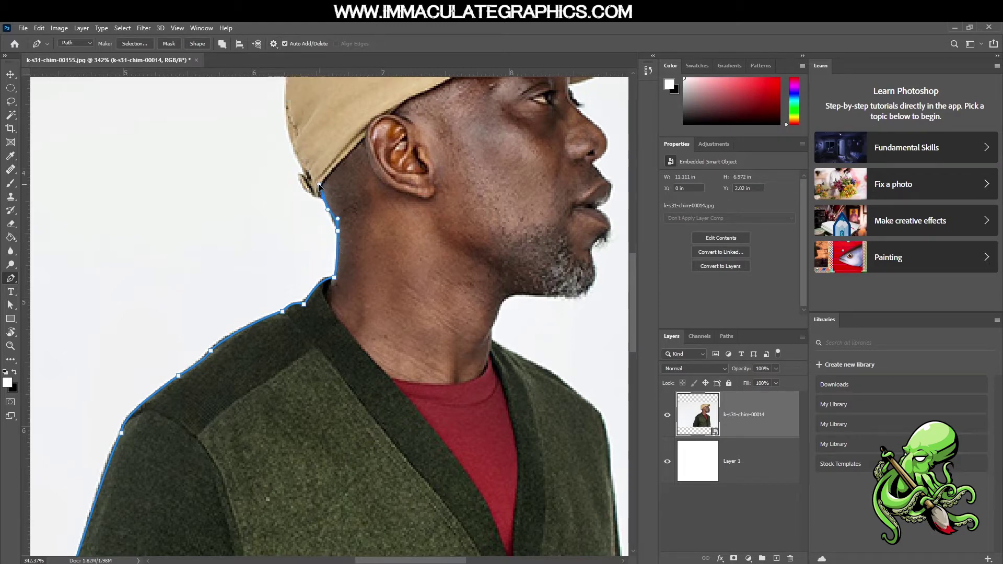
left_click_drag(319, 185, 321, 189)
Trace around the small strap at the rear of the cap, redoing the first attempt at its curve
left_click_drag(302, 177, 307, 167)
scroll(311, 220, "down", 2)
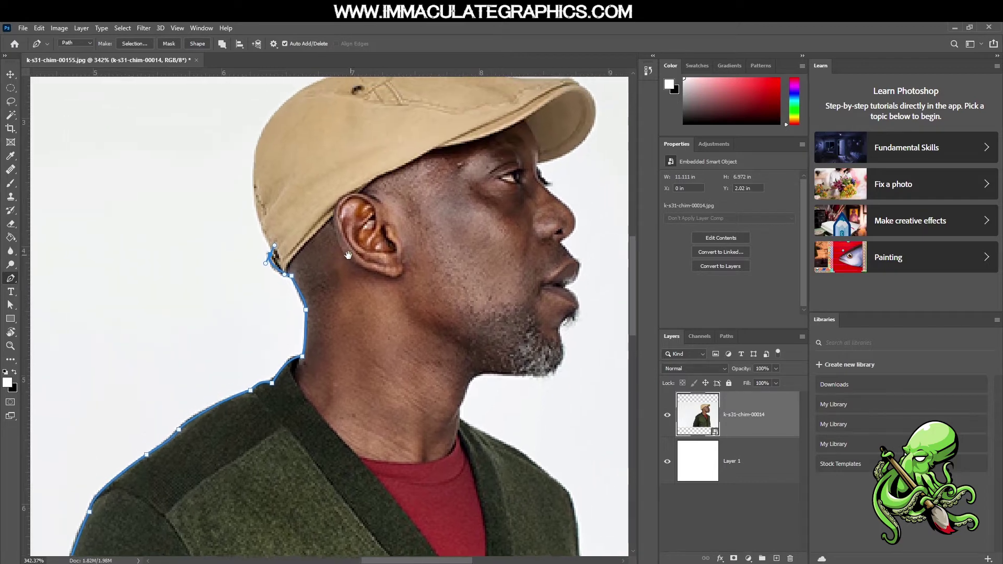
scroll(278, 266, "up", 3)
key("ctrl+z")
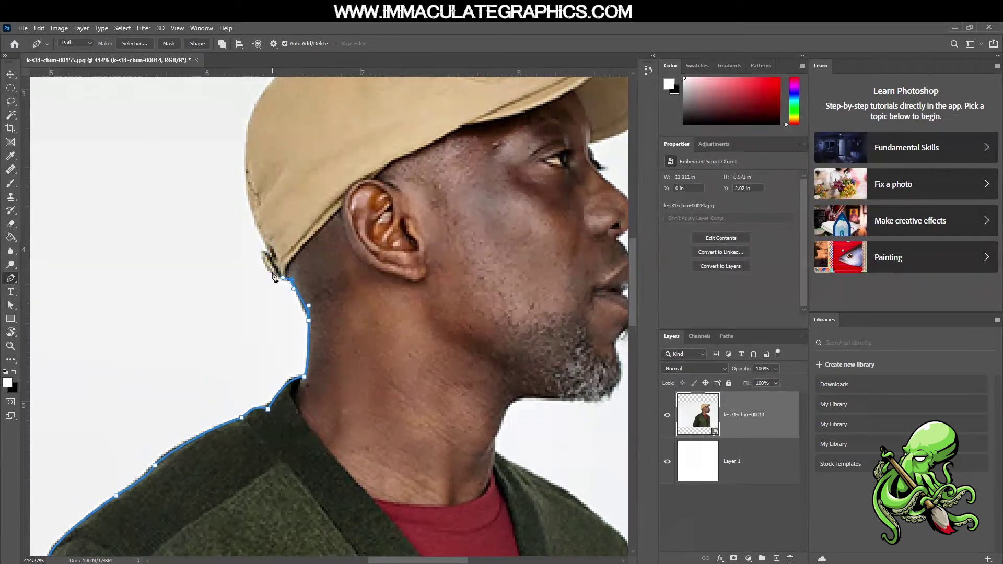
left_click_drag(263, 256, 264, 251)
left_click(265, 252, "alt")
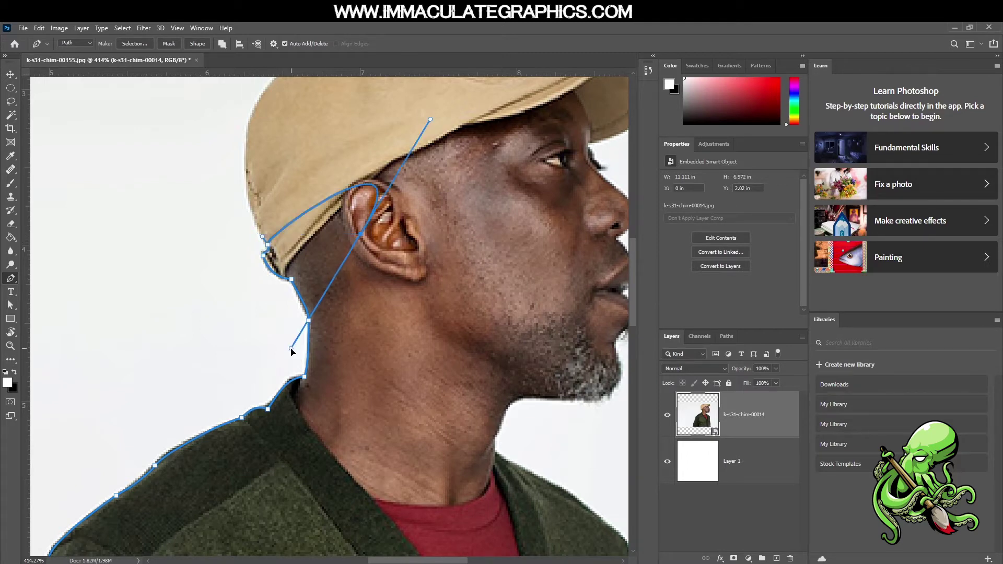
Draw one long curve up the back of the cap to the start of its crown
left_click_drag(332, 163, 235, 293)
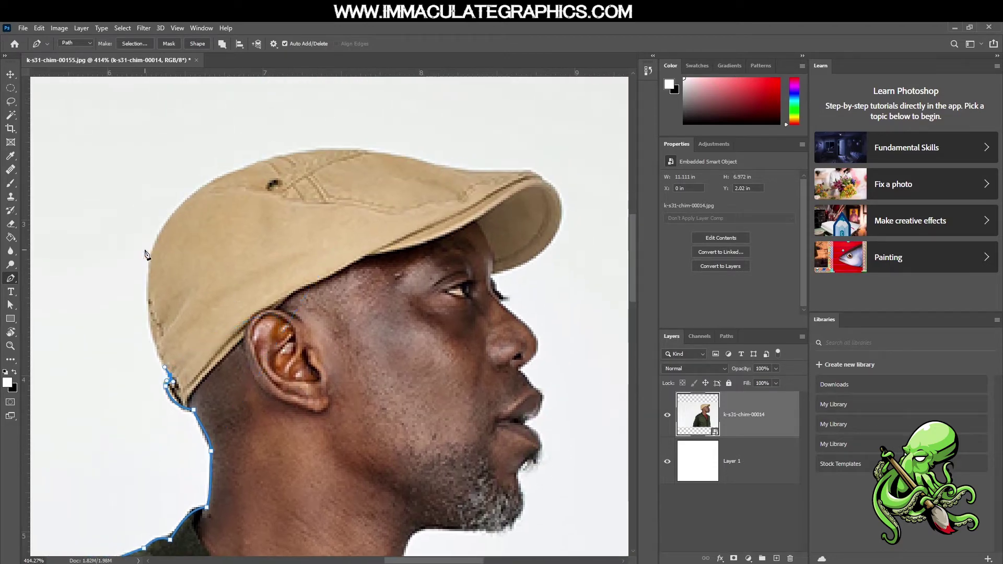
left_click_drag(208, 181, 307, 108)
key("ctrl+z")
left_click_drag(213, 180, 324, 119)
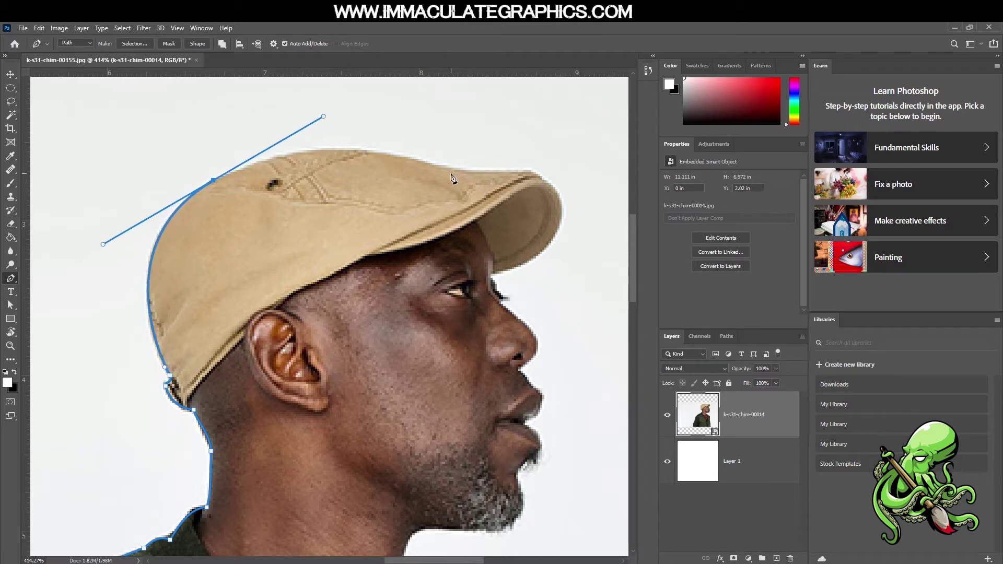
Curve the path over the cap's crown to the brim and adjust the curve's handle to hug the fabric edge
left_click_drag(462, 170, 480, 167)
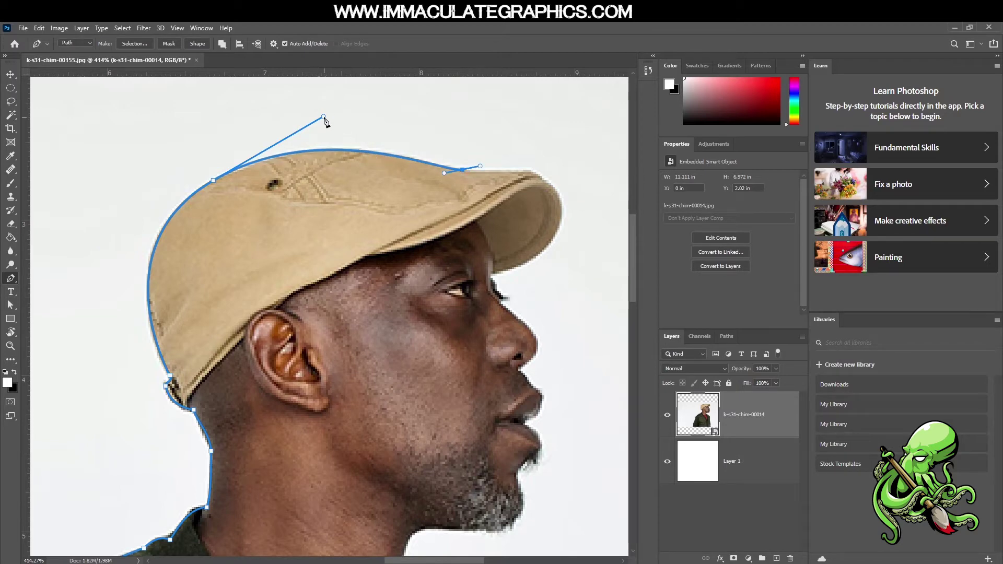
left_click_drag(324, 117, 323, 122, "ctrl")
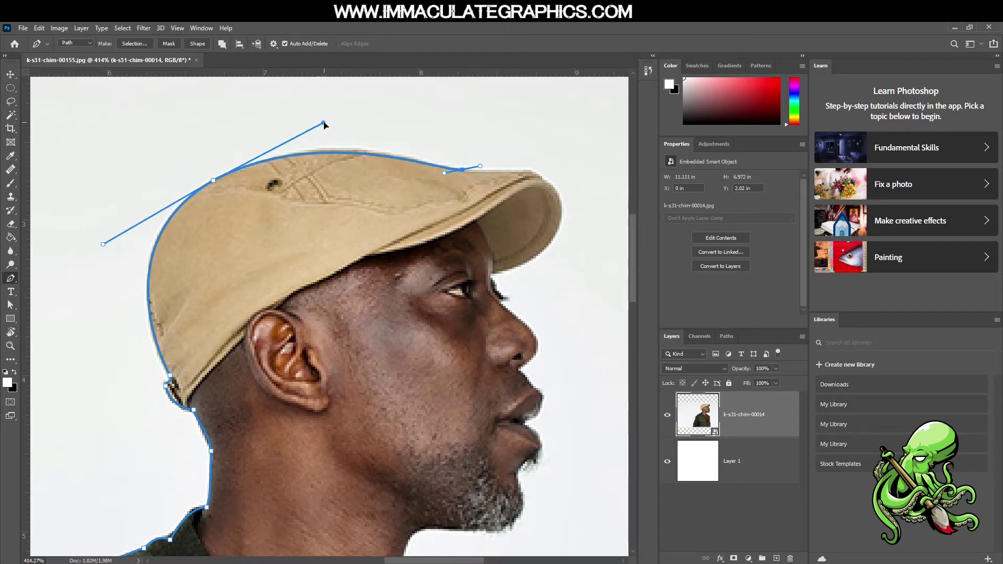
left_click_drag(478, 159, 386, 255)
scroll(282, 253, "up", 5, "alt")
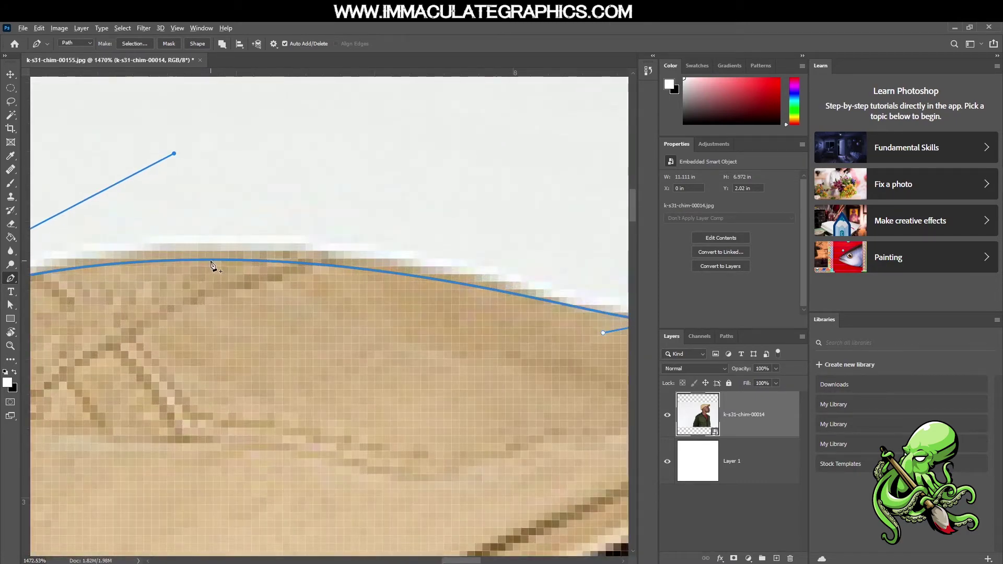
scroll(286, 262, "down", 2)
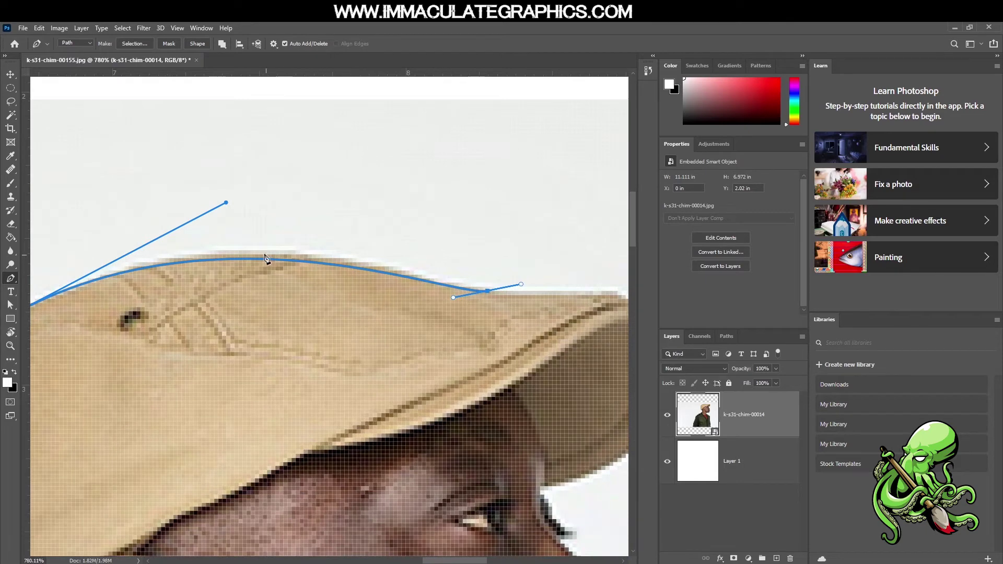
scroll(245, 260, "down", 1)
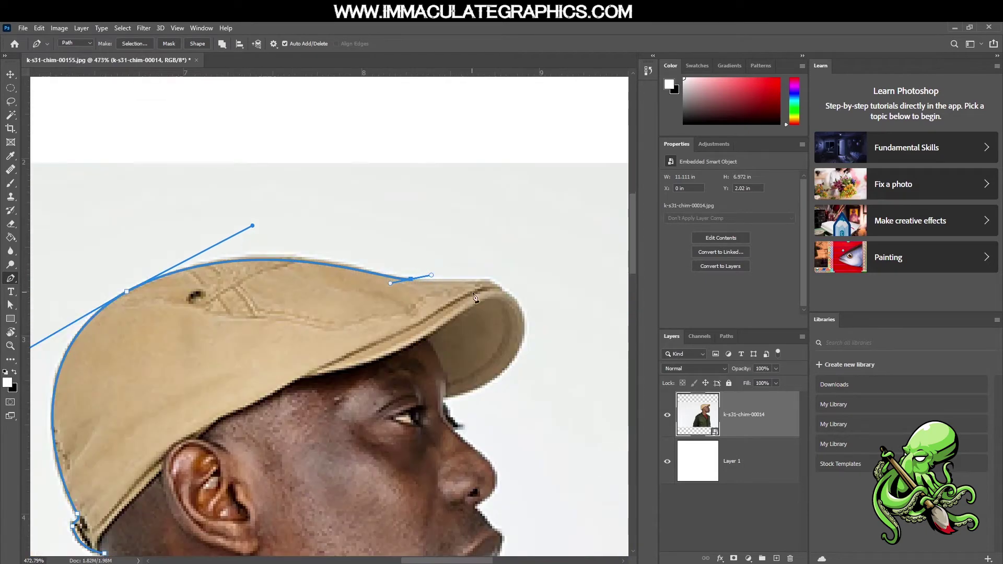
Undo the first brim segment and refine the position and handles of the anchor where the crown meets the brim
left_click_drag(504, 290, 510, 296)
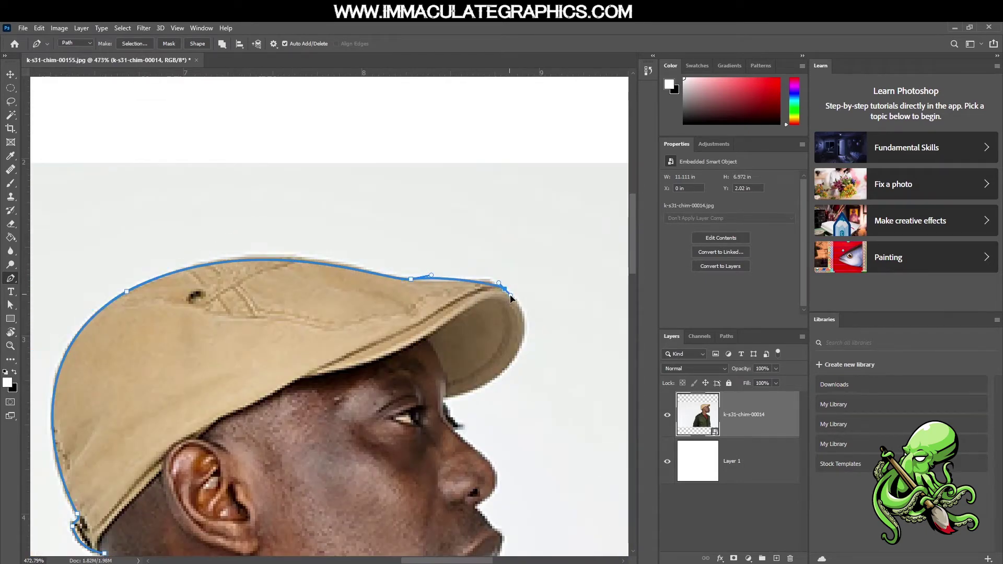
key("ctrl+z")
left_click_drag(432, 277, 406, 279)
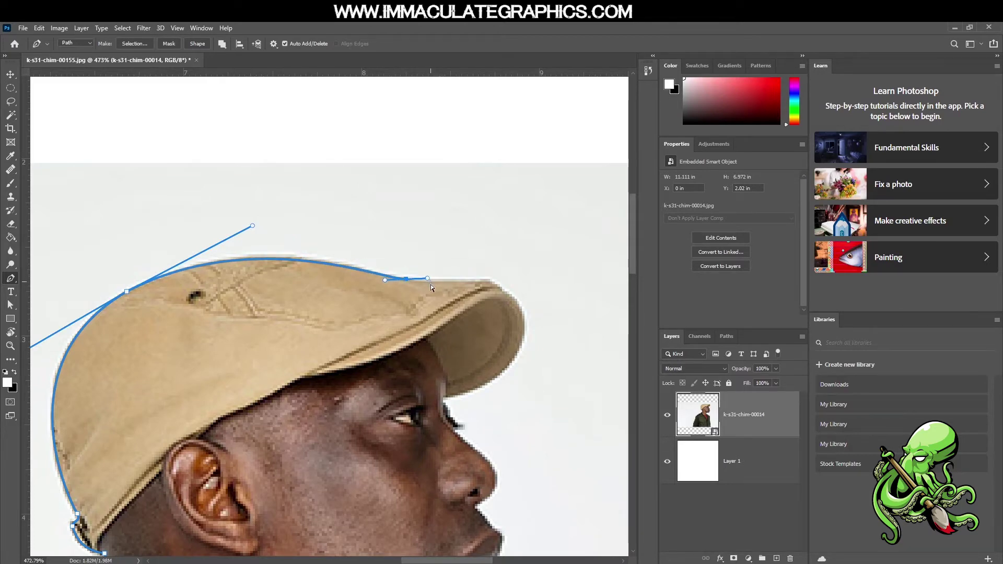
key("Escape")
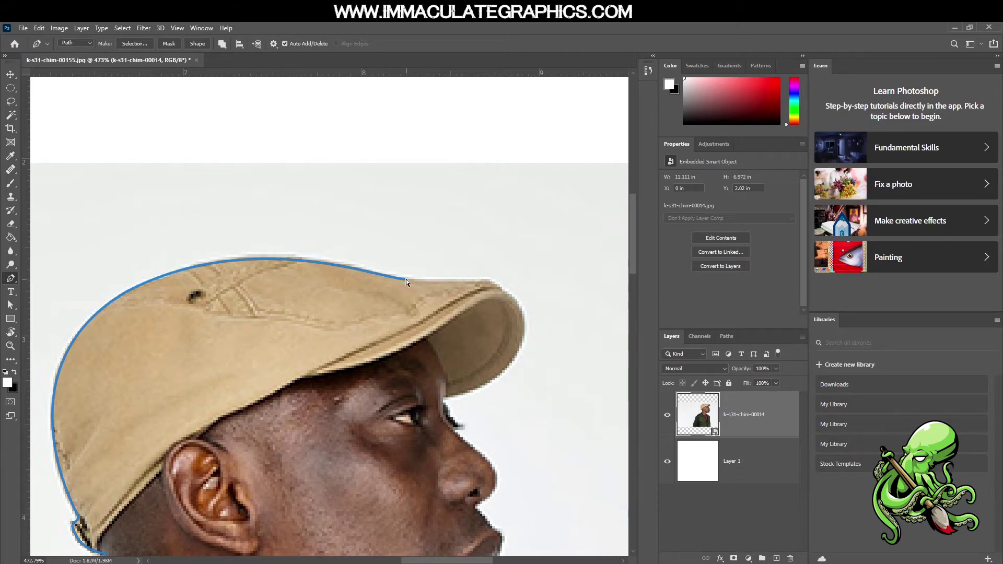
left_click(406, 279)
left_click_drag(429, 280, 429, 282)
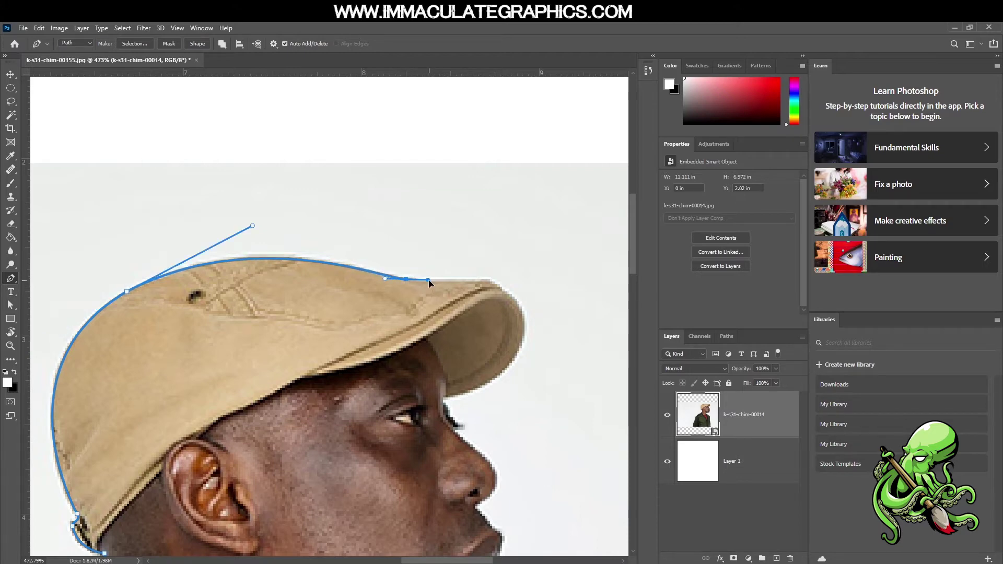
key("Escape")
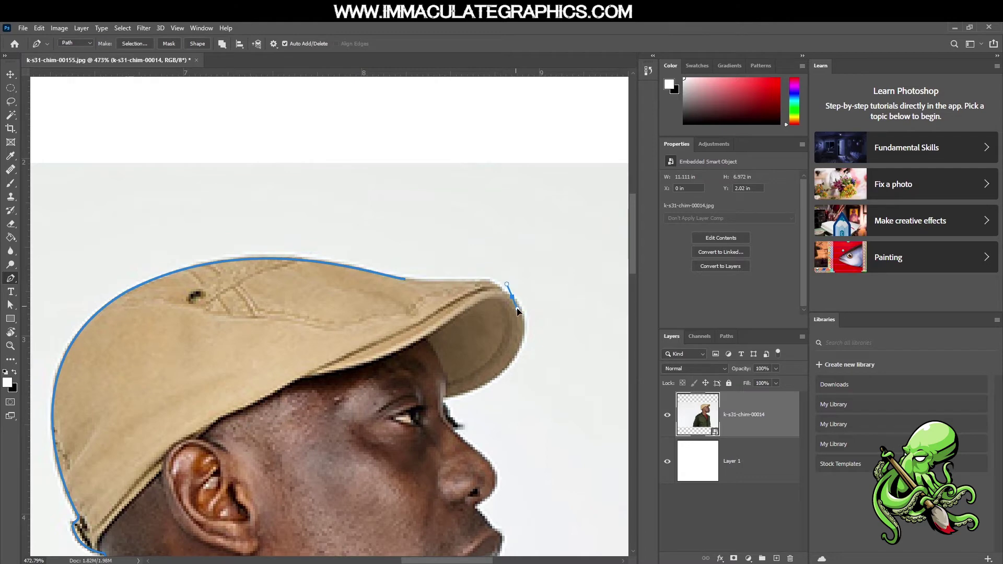
left_click(406, 279)
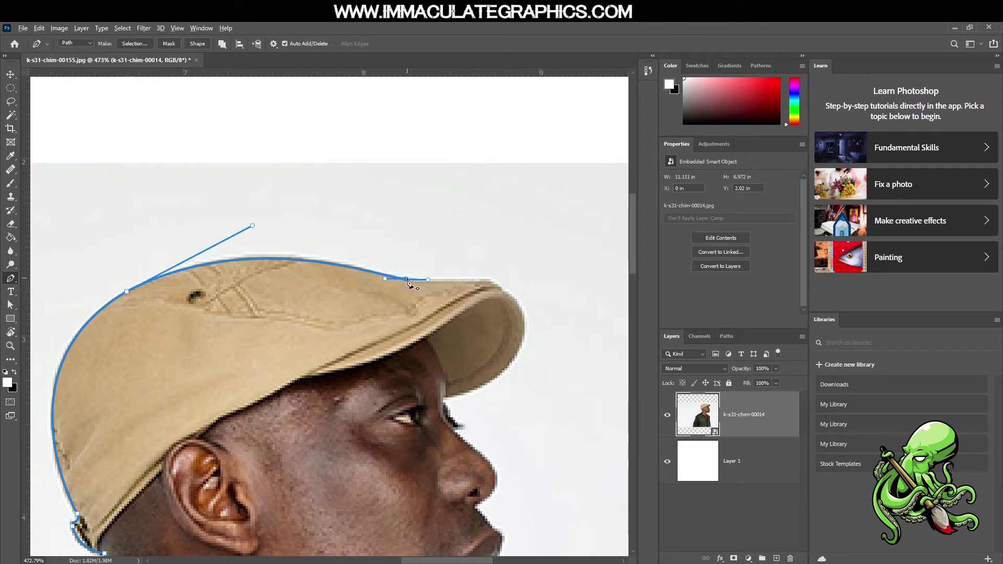
Convert that anchor to a corner and trace around the front of the brim to where it meets the forehead
left_click(407, 279, "alt")
left_click_drag(506, 292, 516, 309)
key("ctrl+z")
left_click_drag(487, 278, 507, 288)
mouse_move(444, 399)
left_mouse_down()
mouse_move(312, 441)
mouse_move(443, 401)
left_mouse_up()
left_click_drag(473, 401, 502, 409)
key("ctrl+z")
left_click_drag(496, 412, 345, 275)
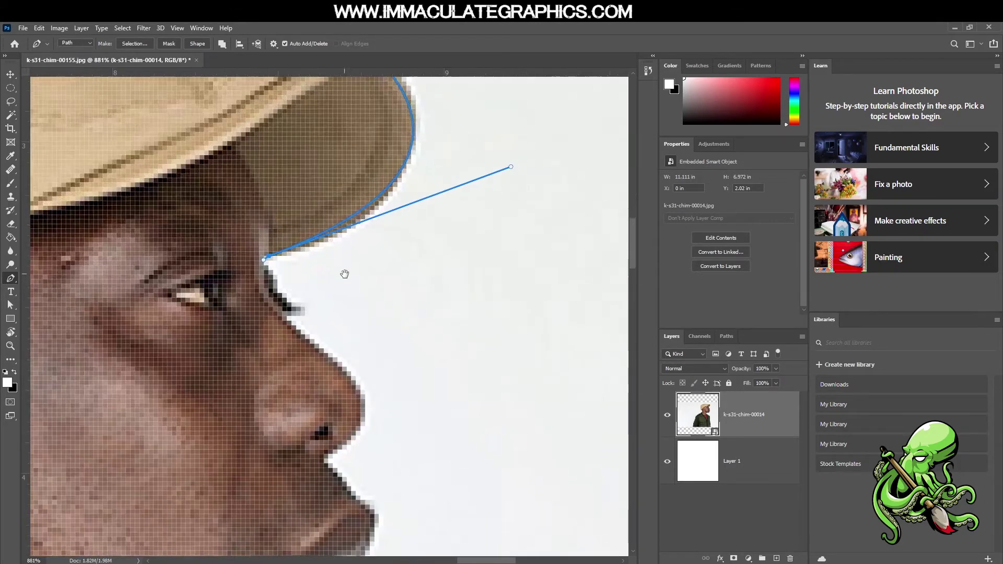
left_click_drag(513, 165, 515, 178)
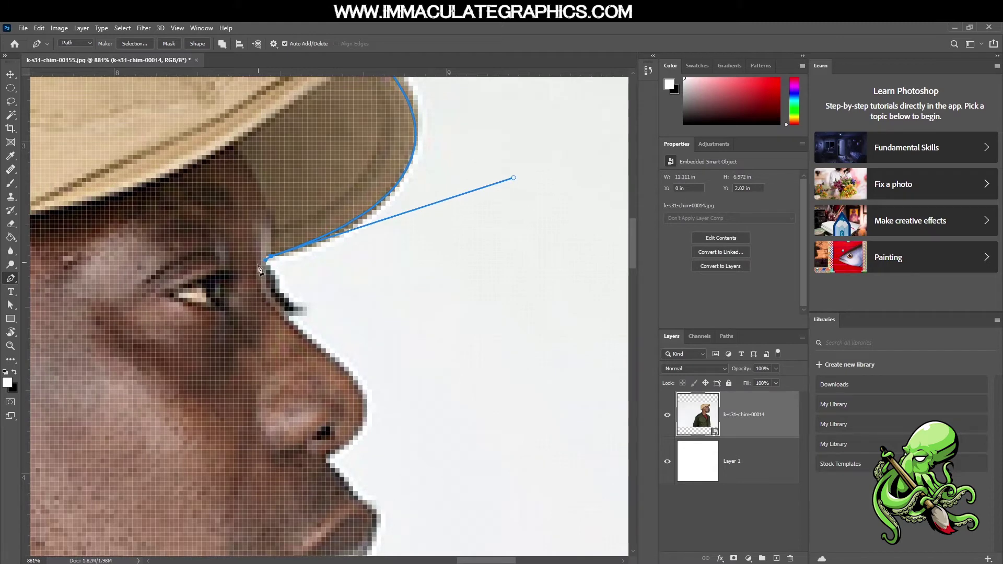
Trace the face profile from the brow around the eyelashes and nose to the base of the nose
left_click_drag(266, 270, 290, 310)
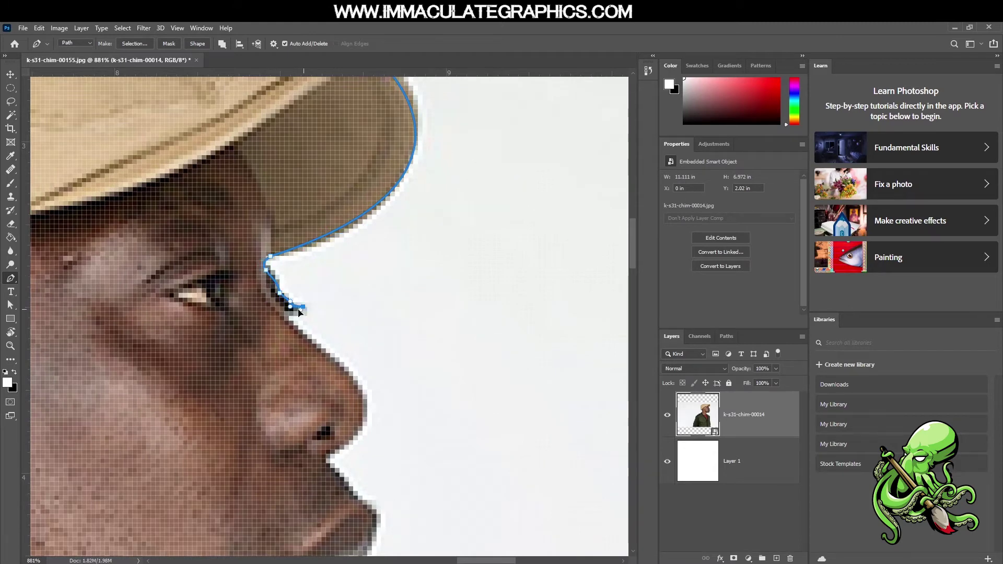
left_click(280, 311)
left_click_drag(340, 340, 281, 219)
left_click_drag(304, 273, 316, 294)
left_click_drag(262, 338, 231, 349)
left_click_drag(316, 294, 312, 285)
Continue the path around the upper lip to the opening of the mouth
left_click_drag(263, 338, 345, 277)
left_click_drag(374, 320, 373, 332)
left_click_drag(372, 331, 346, 357)
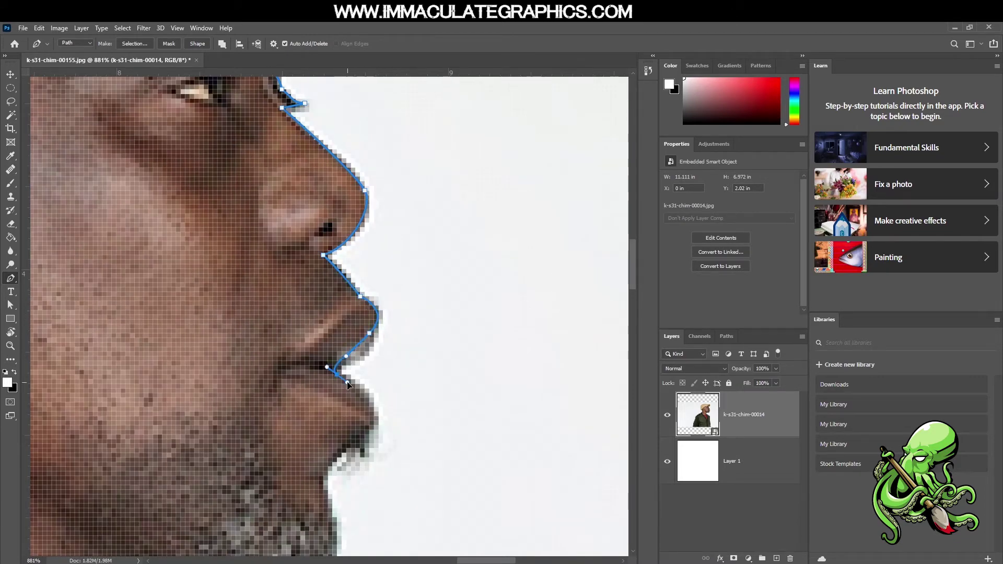
left_click(340, 376)
Trace the lower lip and curve the path around the bearded chin to its underside
left_click_drag(428, 354, 400, 209)
left_click_drag(330, 296, 306, 374)
key("ctrl+z")
left_click_drag(230, 453, 130, 450)
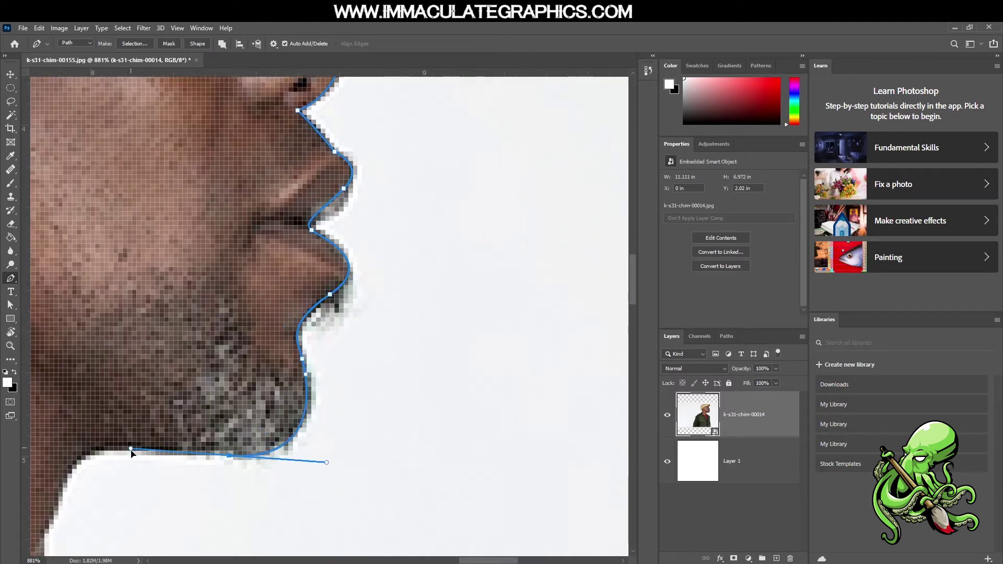
Trace under the jaw, down the front of the neck and along the far shoulder of the cardigan
left_click_drag(235, 453, 395, 344)
left_click_drag(237, 352, 262, 254)
left_click_drag(233, 309, 249, 349)
left_click_drag(419, 453, 358, 396)
left_click(260, 324)
left_click_drag(348, 328, 332, 299)
scroll(331, 300, "down", 5)
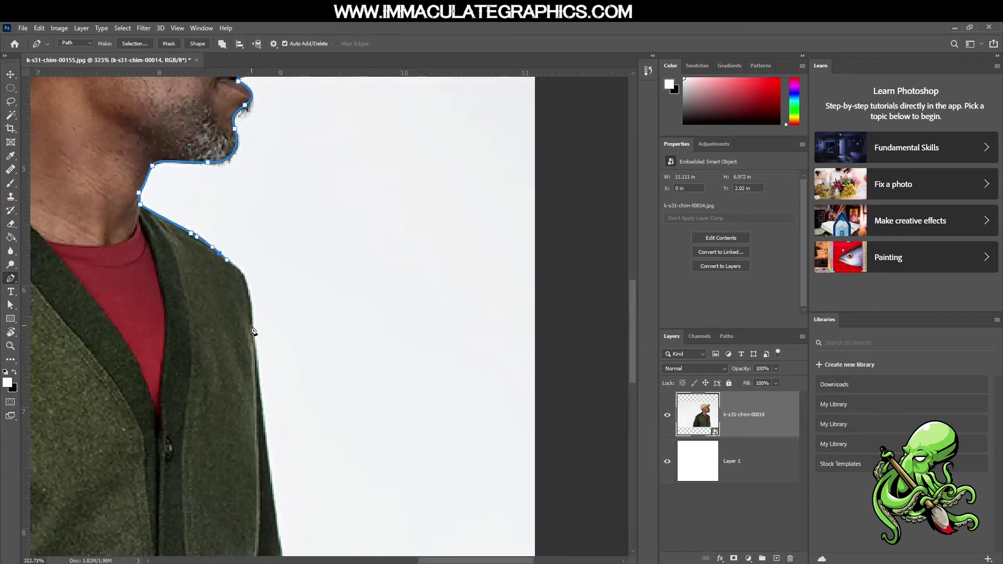
Trace from the far shoulder down the front edge of the cardigan and sleeve to just below the photo's bottom edge
left_click(251, 307)
left_click_drag(257, 348, 332, 339)
left_click_drag(332, 470, 341, 489)
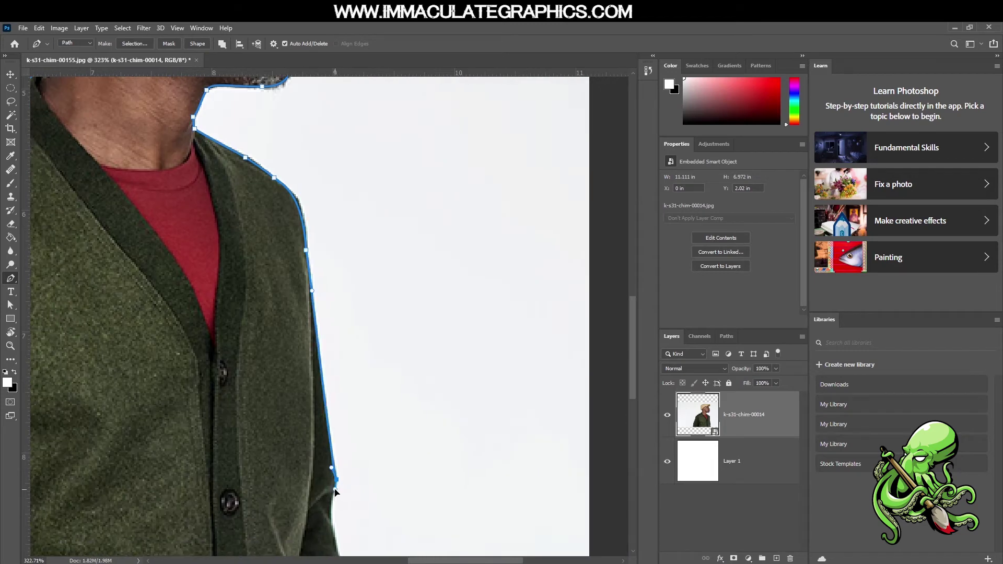
left_click_drag(360, 401, 385, 241)
left_click_drag(355, 359, 357, 372)
left_click_drag(363, 424, 355, 434)
Make the last anchor a corner and close the path with a straight line below the torso to the starting anchor
scroll(287, 443, "down", 5)
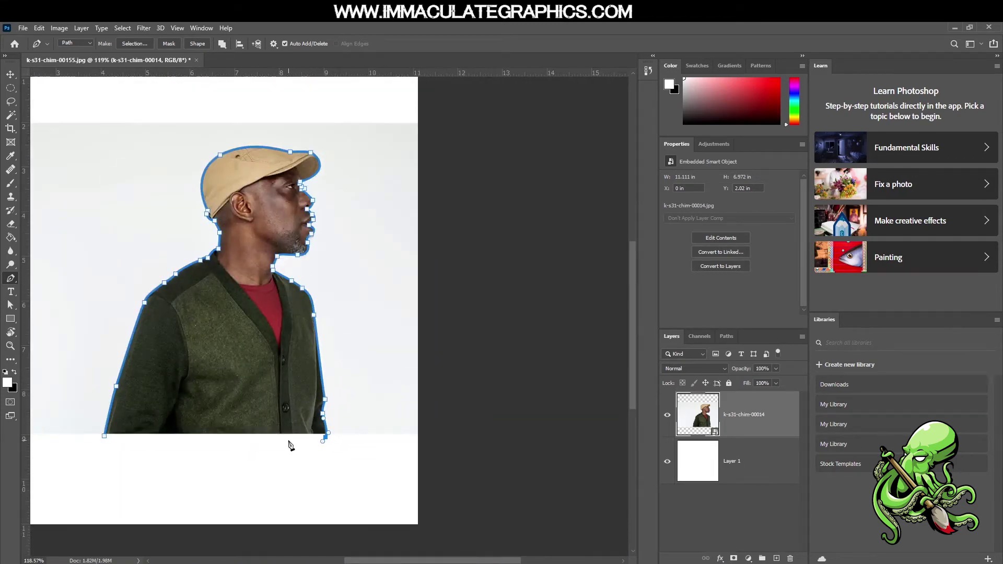
scroll(213, 454, "up", 4)
left_click_drag(272, 454, 388, 450)
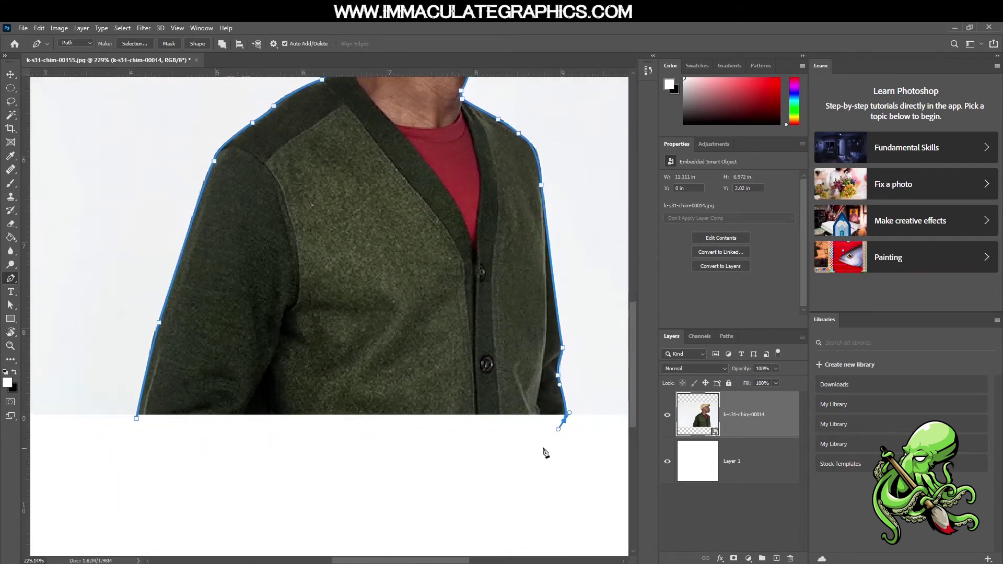
left_click(563, 421)
left_click(137, 418)
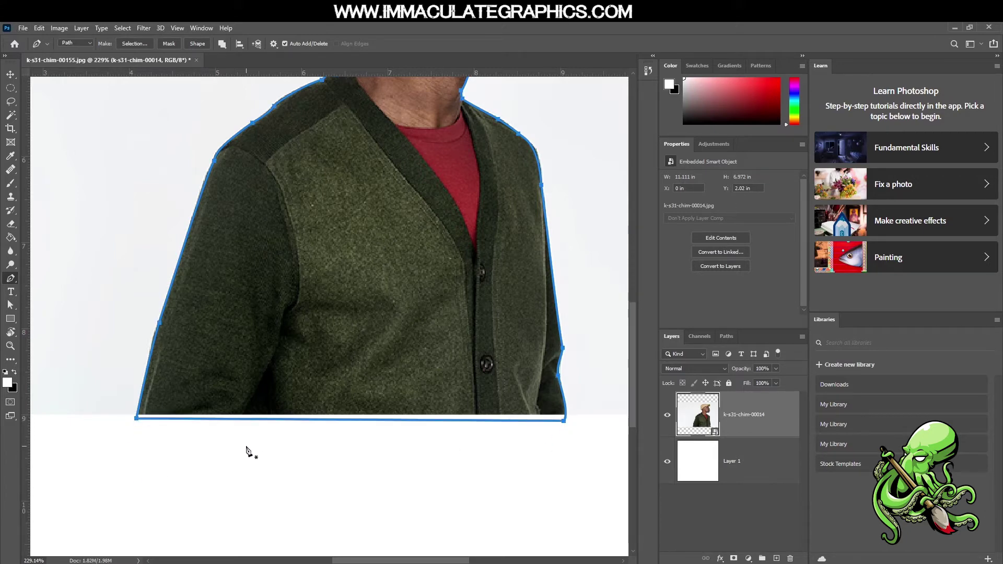
Examine the closed path up close along the cap, facial profile, beard and neck for tracing accuracy
scroll(256, 450, "down", 3)
scroll(379, 344, "down", 2)
scroll(379, 343, "up", 4)
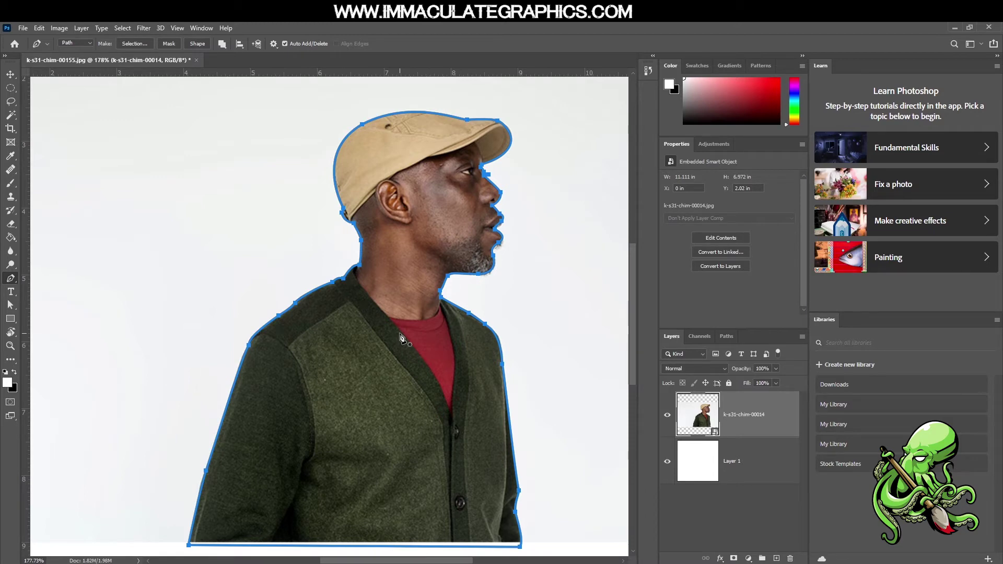
scroll(506, 197, "up", 4)
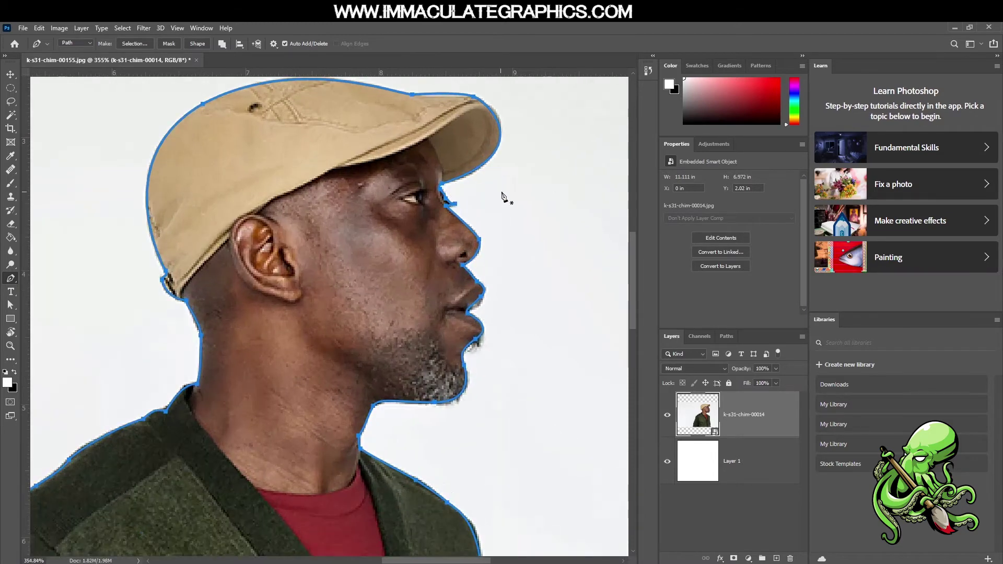
scroll(462, 293, "down", 4)
scroll(462, 292, "up", 4)
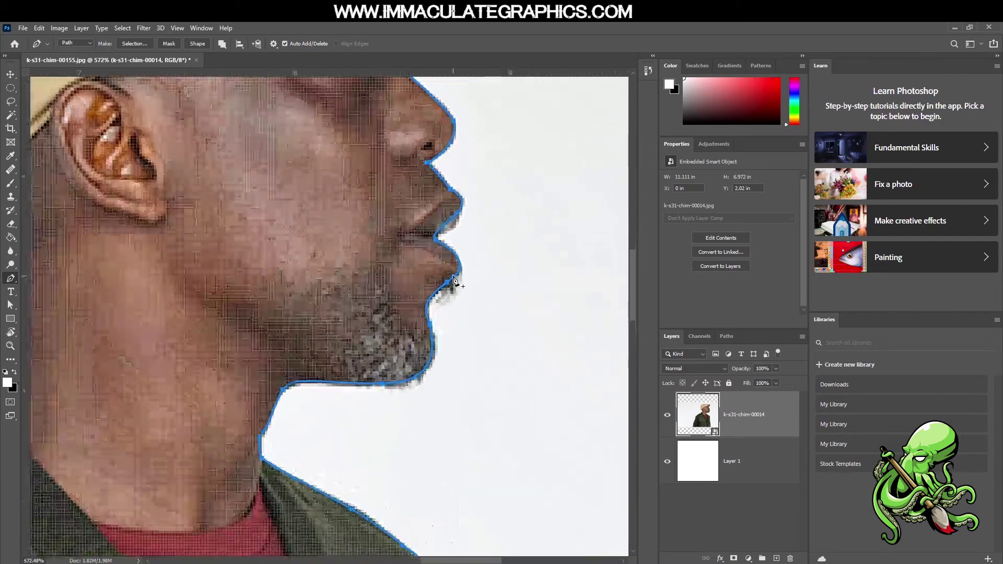
scroll(455, 282, "down", 5)
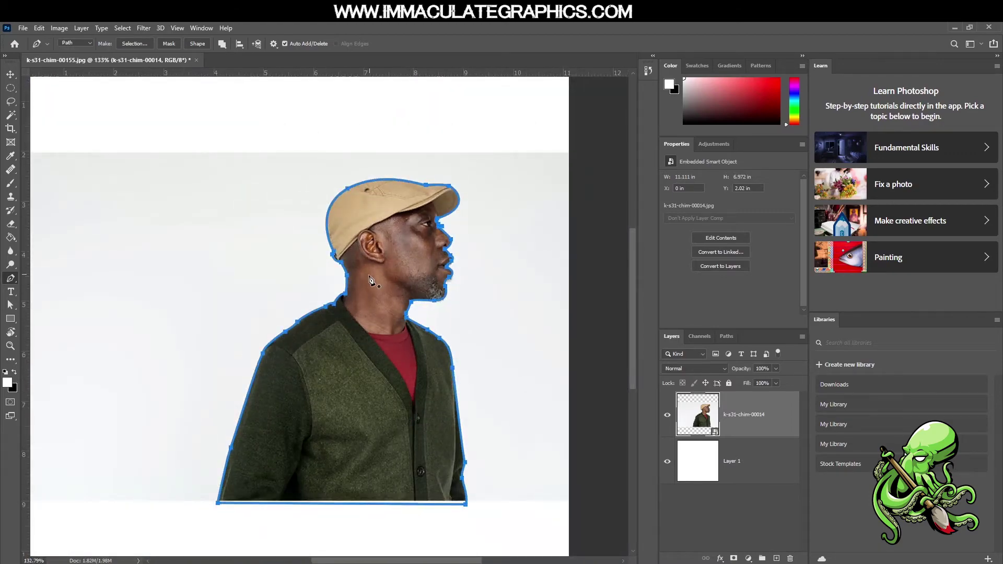
scroll(361, 280, "up", 5)
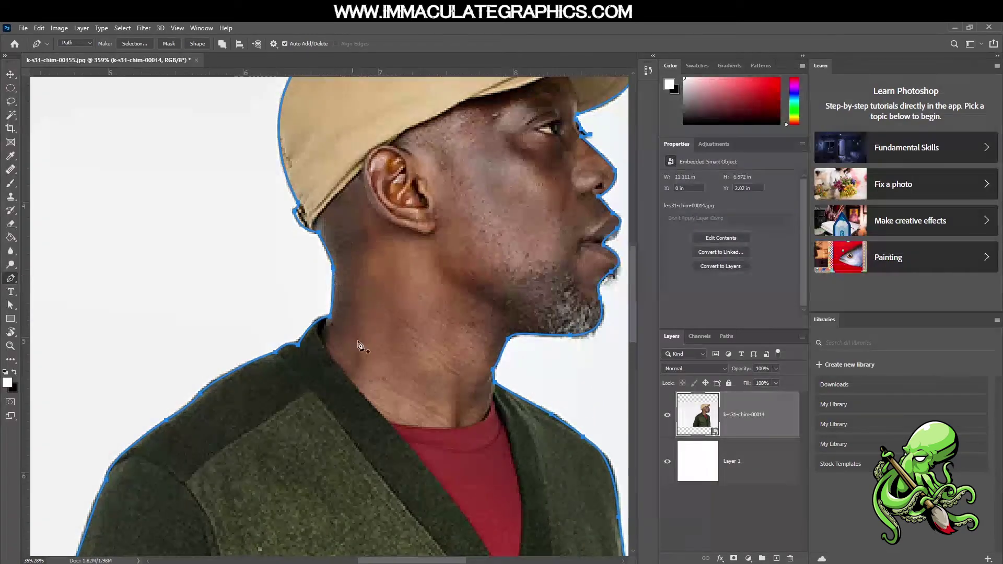
scroll(360, 314, "down", 6)
scroll(447, 303, "up", 3)
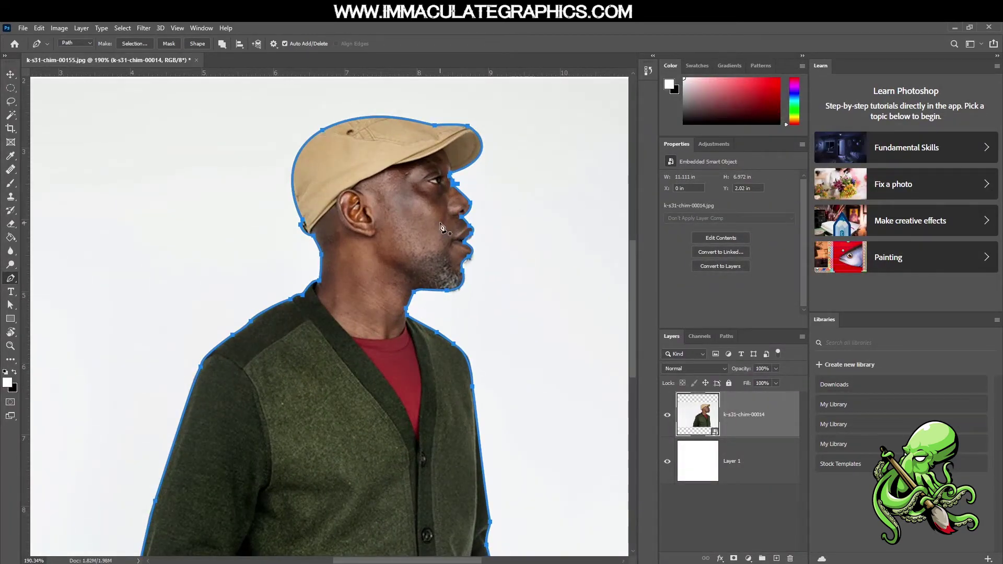
Examine how closely the path follows the near shoulder of the cardigan and the back of the neck
scroll(209, 381, "up", 9)
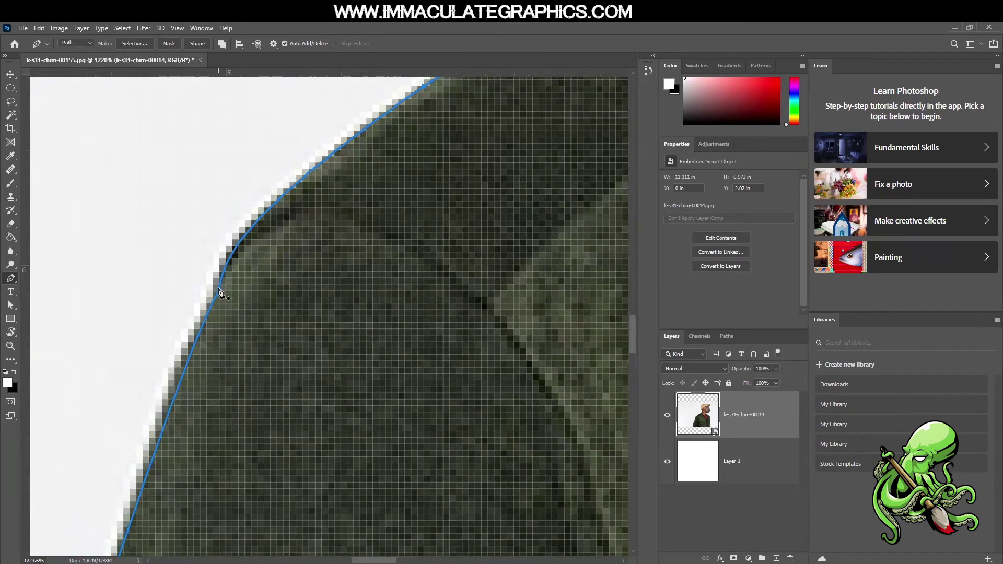
scroll(257, 328, "down", 4)
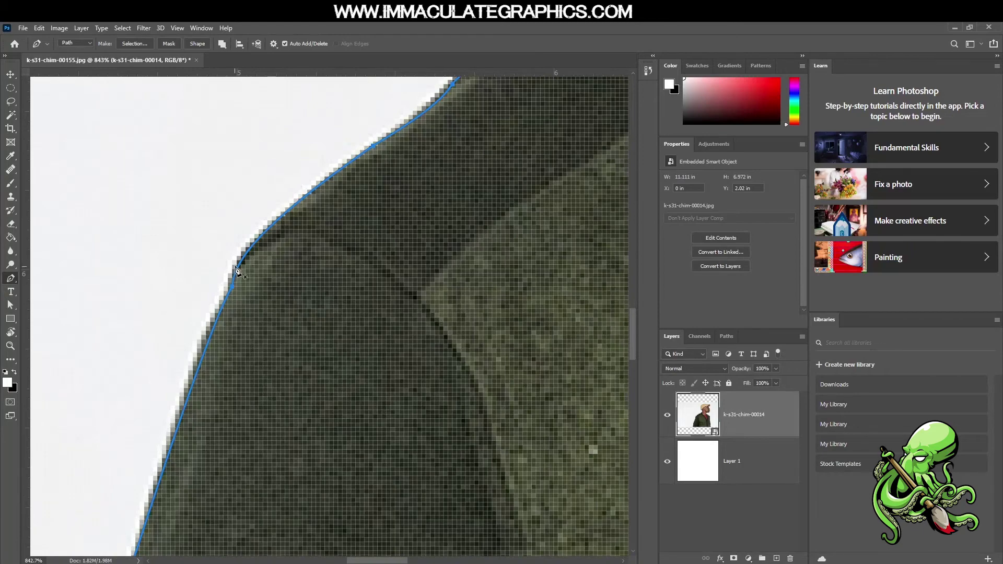
scroll(240, 311, "down", 6)
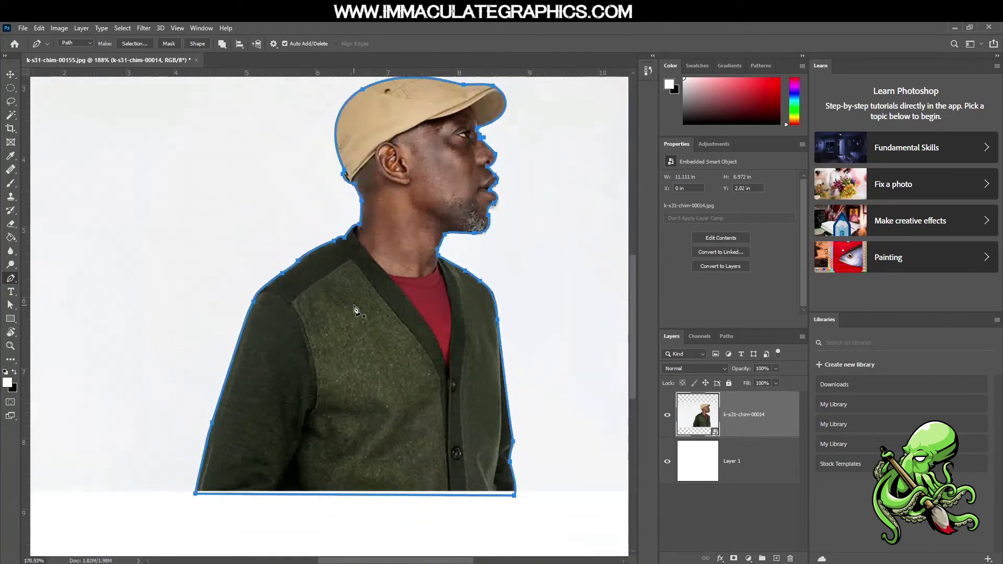
scroll(429, 253, "up", 3)
scroll(337, 225, "up", 2)
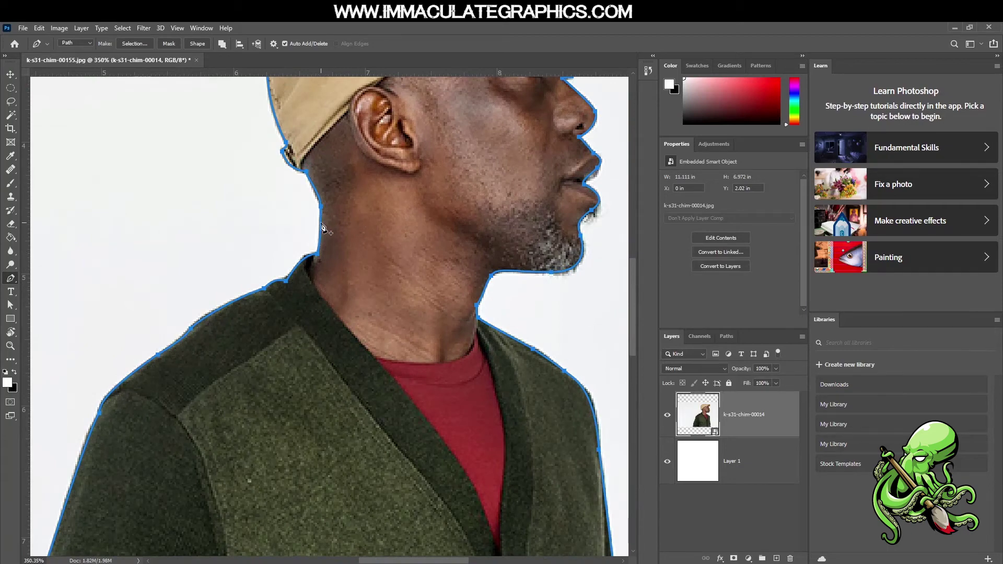
scroll(322, 228, "down", 3)
scroll(343, 279, "up", 1)
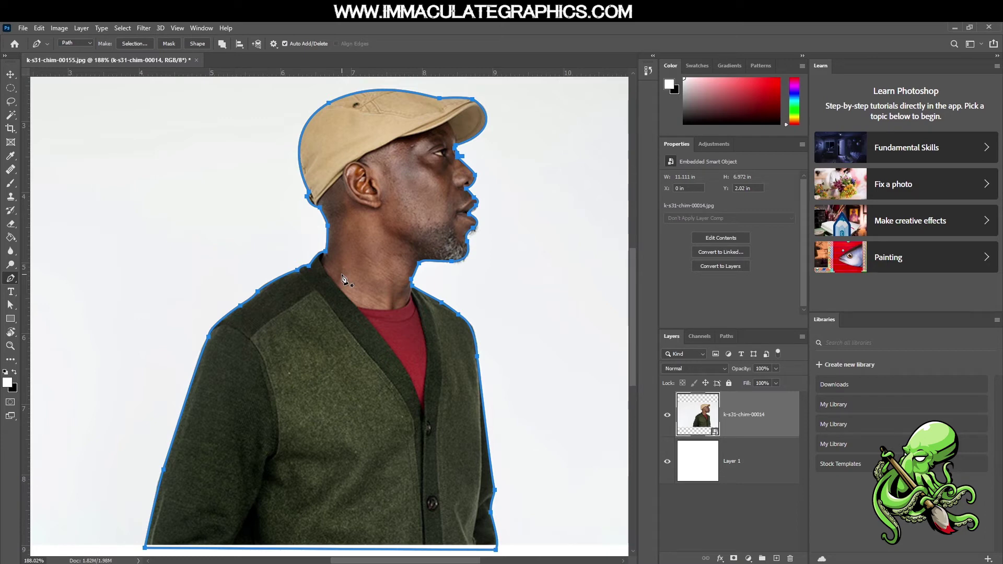
Convert the closed path into a new anti-aliased selection with a feather radius of 0 pixels
right_click(328, 248)
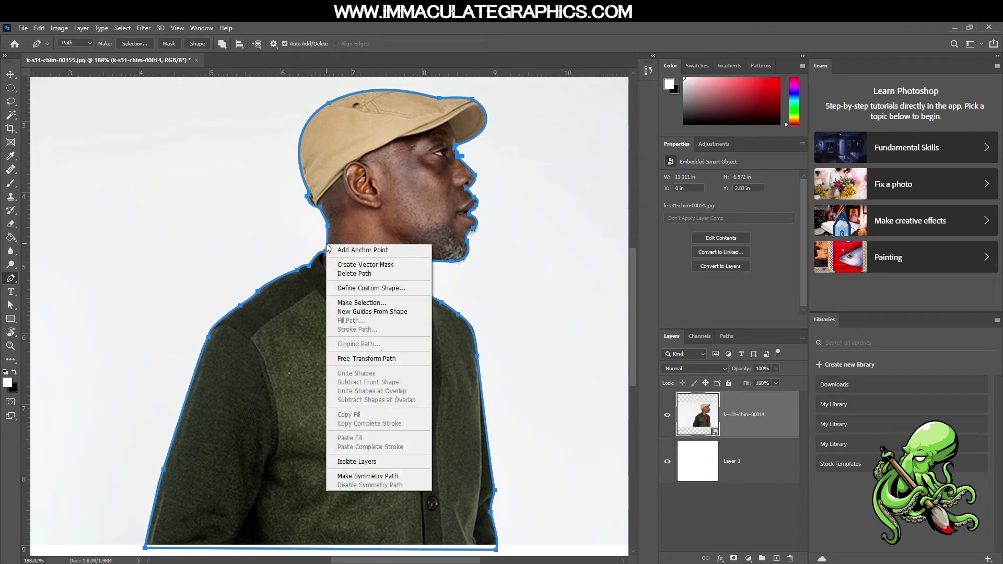
left_click(362, 303)
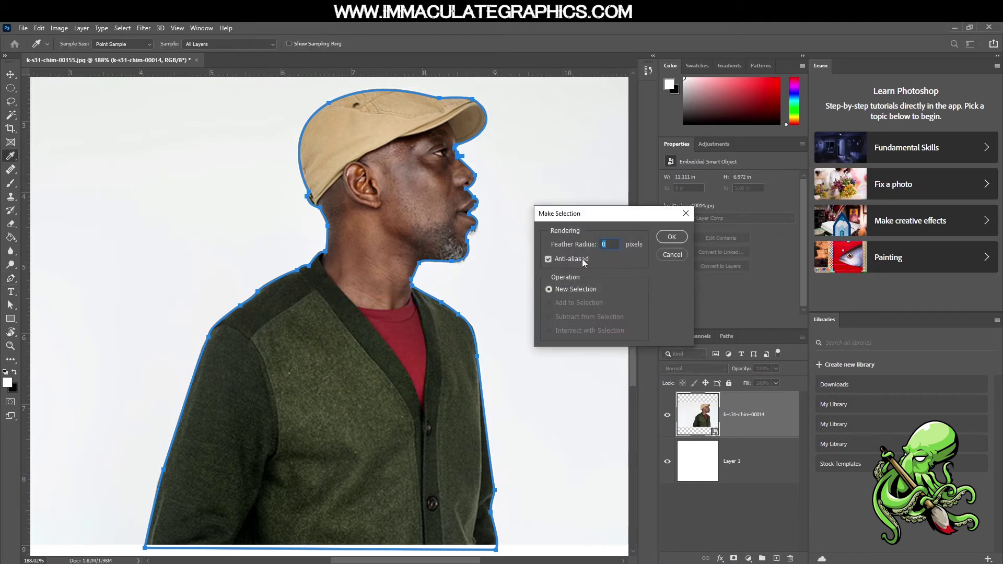
left_click_drag(585, 215, 380, 218)
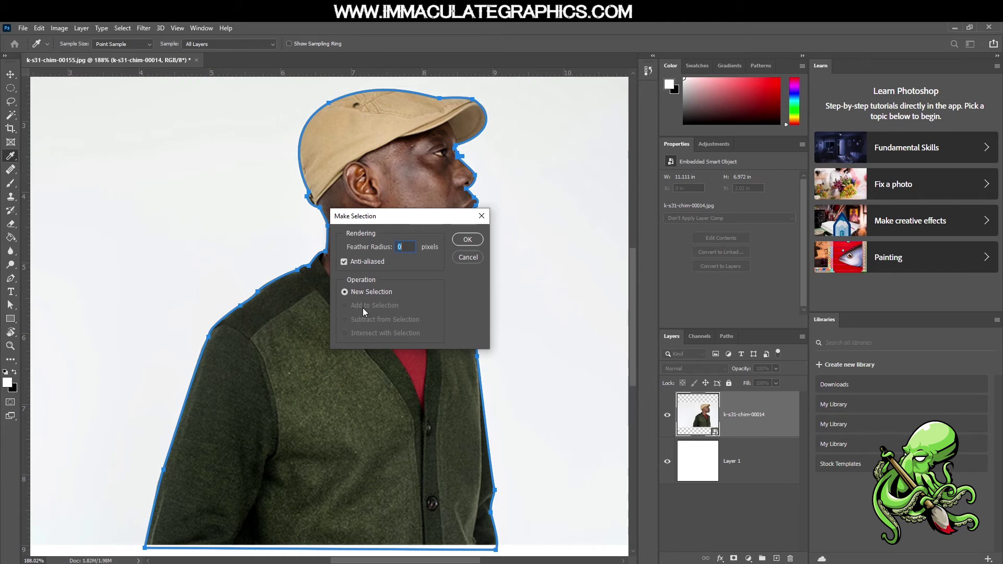
left_click(463, 239)
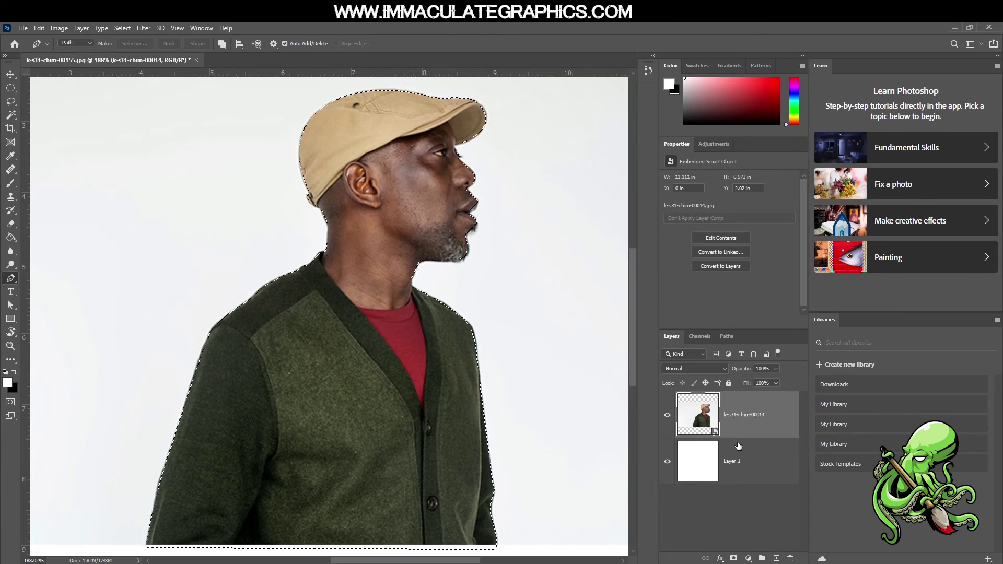
Copy the selected man onto a new layer and hide the original k-s31-chim-00014 photo layer
key("ctrl+j")
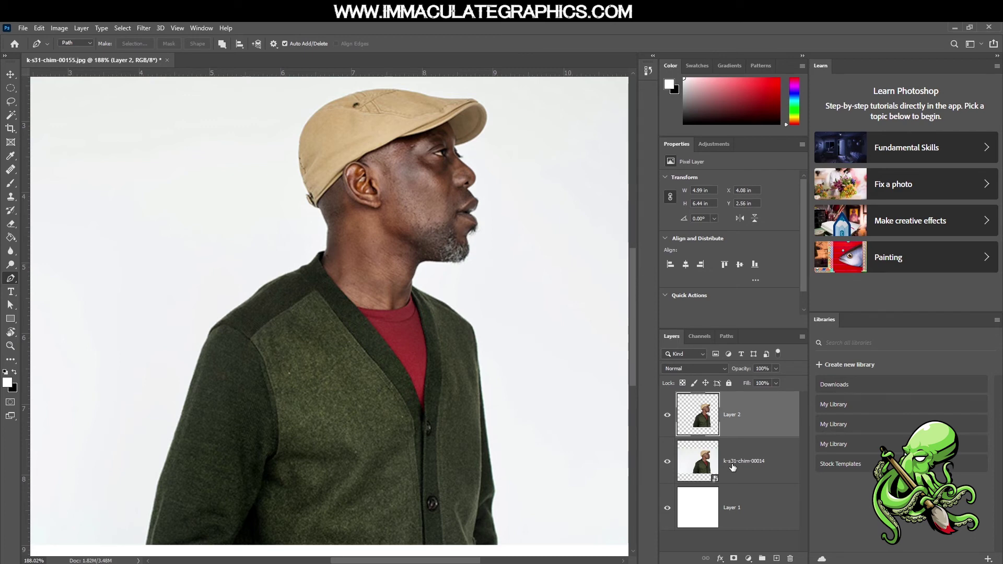
left_click(667, 462)
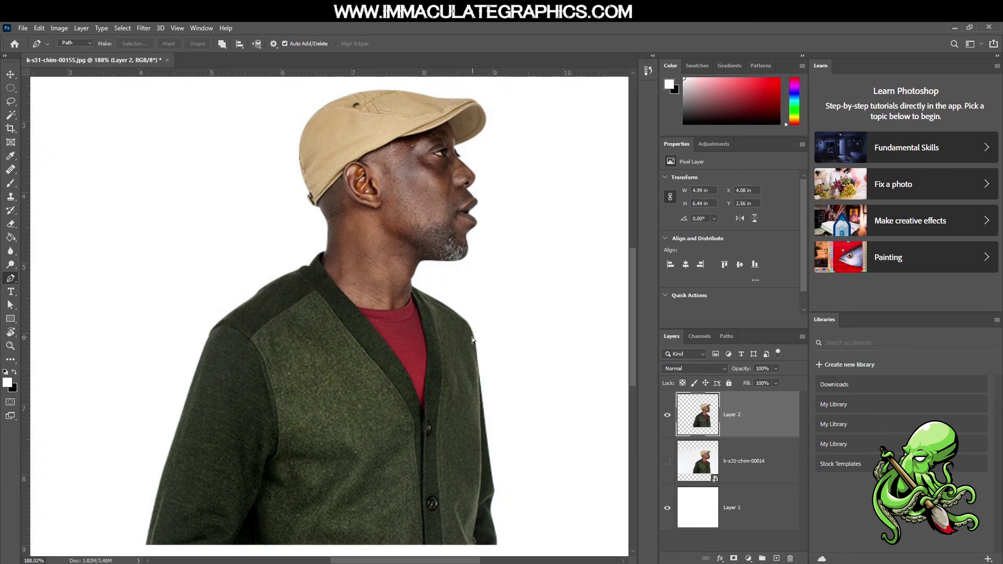
scroll(442, 362, "right", 2)
scroll(415, 371, "down", 4)
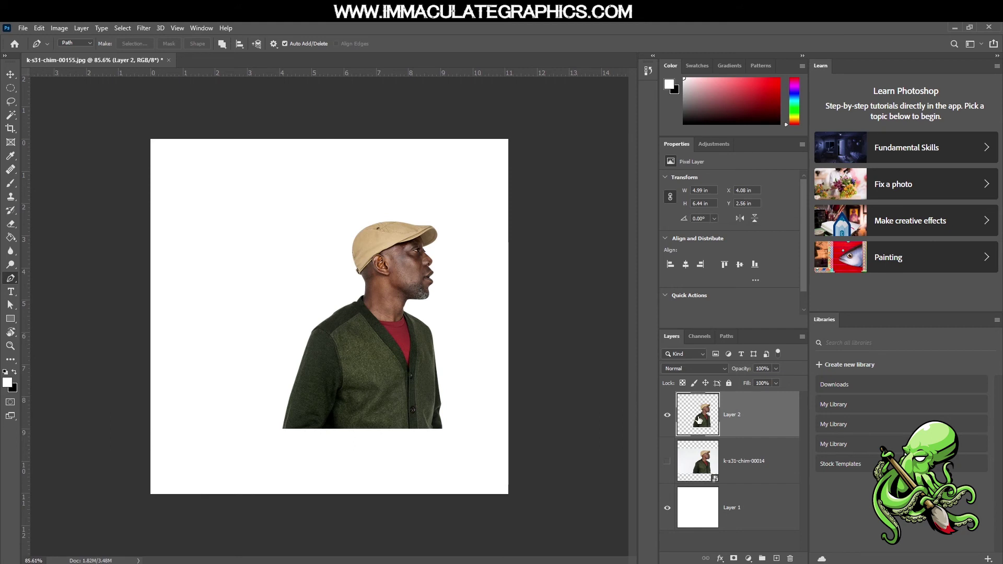
Fill the white background Layer 1 with black using the Paint Bucket, making black the foreground colour
left_click(759, 512)
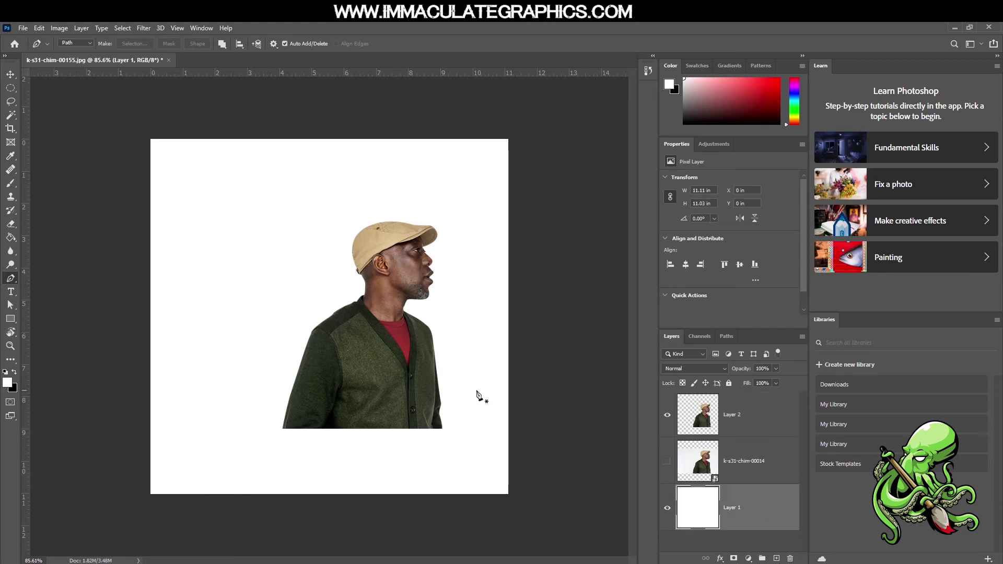
left_click(15, 373)
key("g")
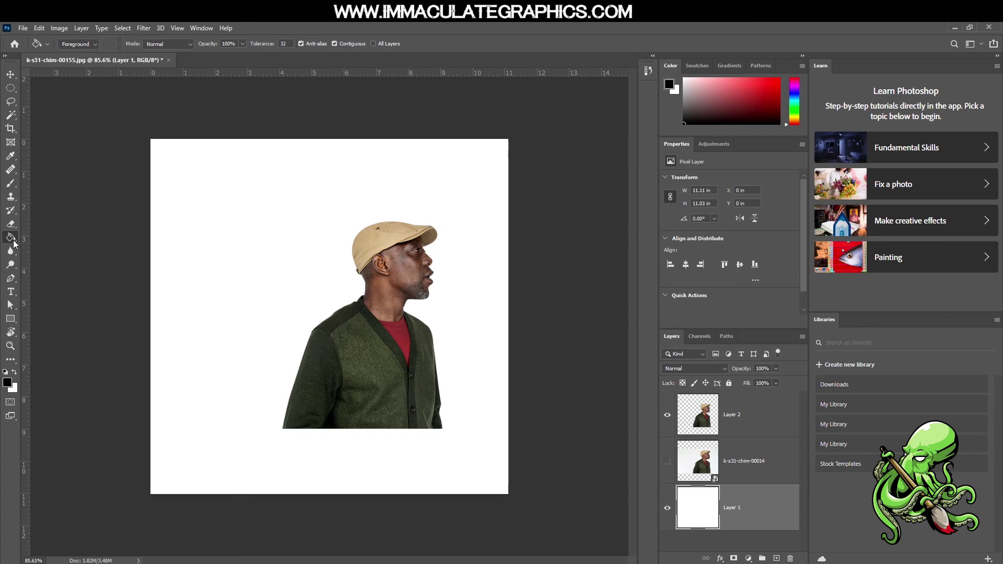
left_click(199, 240)
scroll(436, 345, "up", 5)
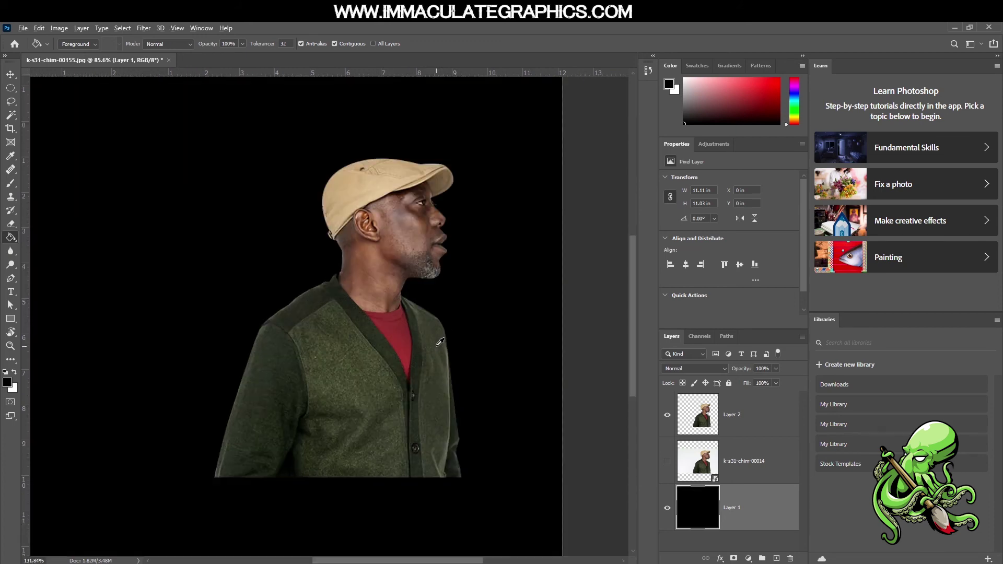
scroll(441, 342, "down", 1)
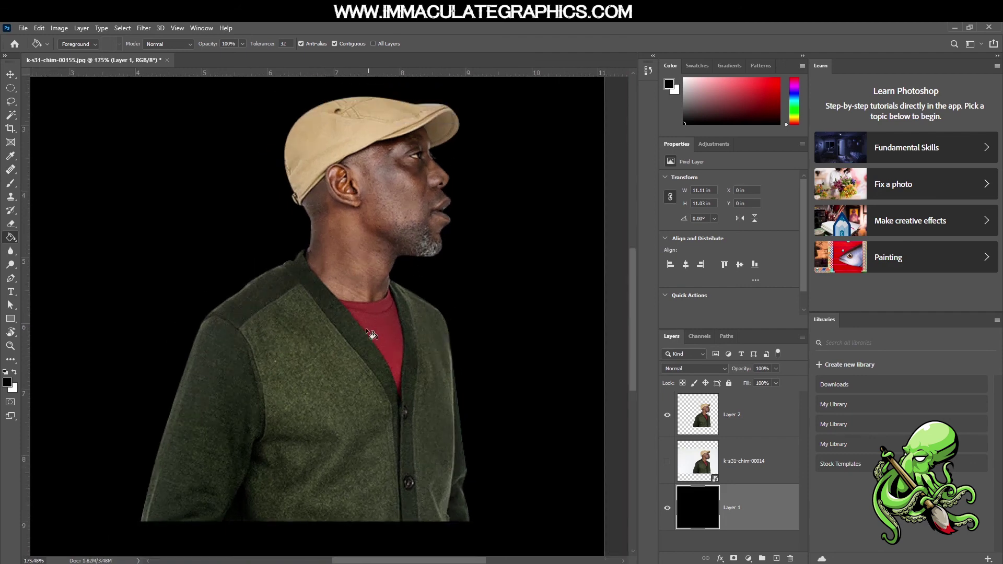
Move the cut-out man down and to the left on the black background, to about X 2.65 in, Y 3.17 in
scroll(372, 344, "down", 5)
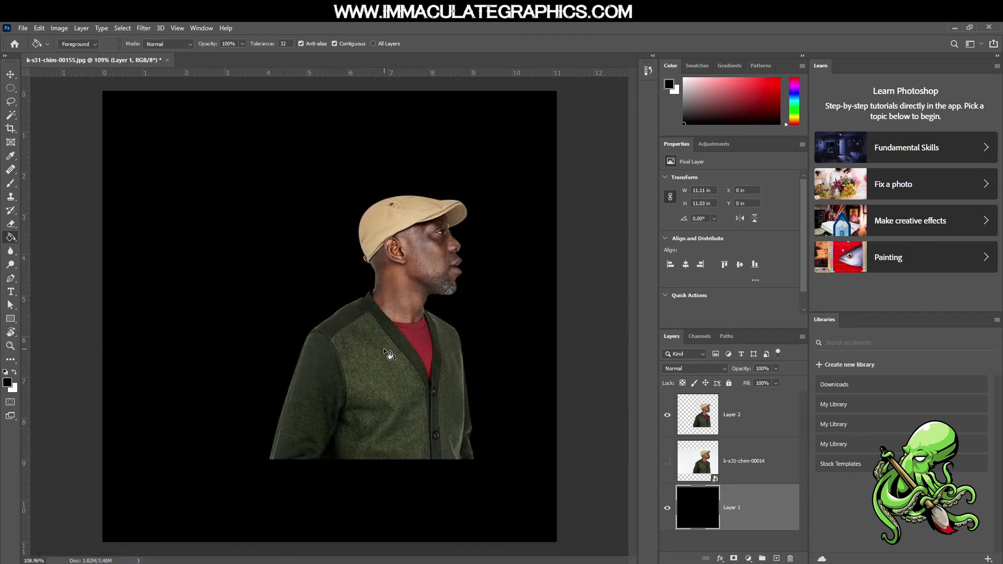
key("v")
left_click_drag(410, 366, 349, 391)
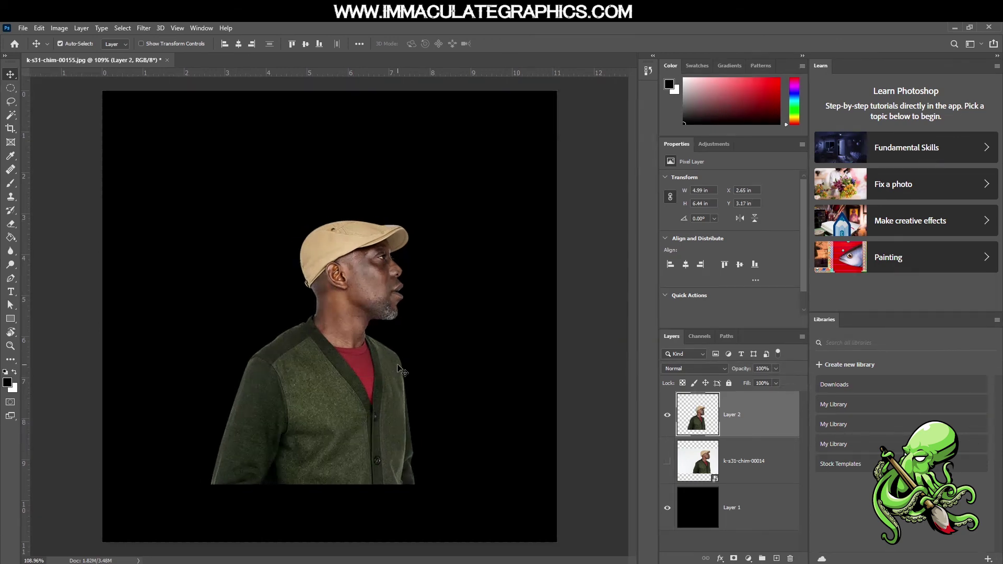